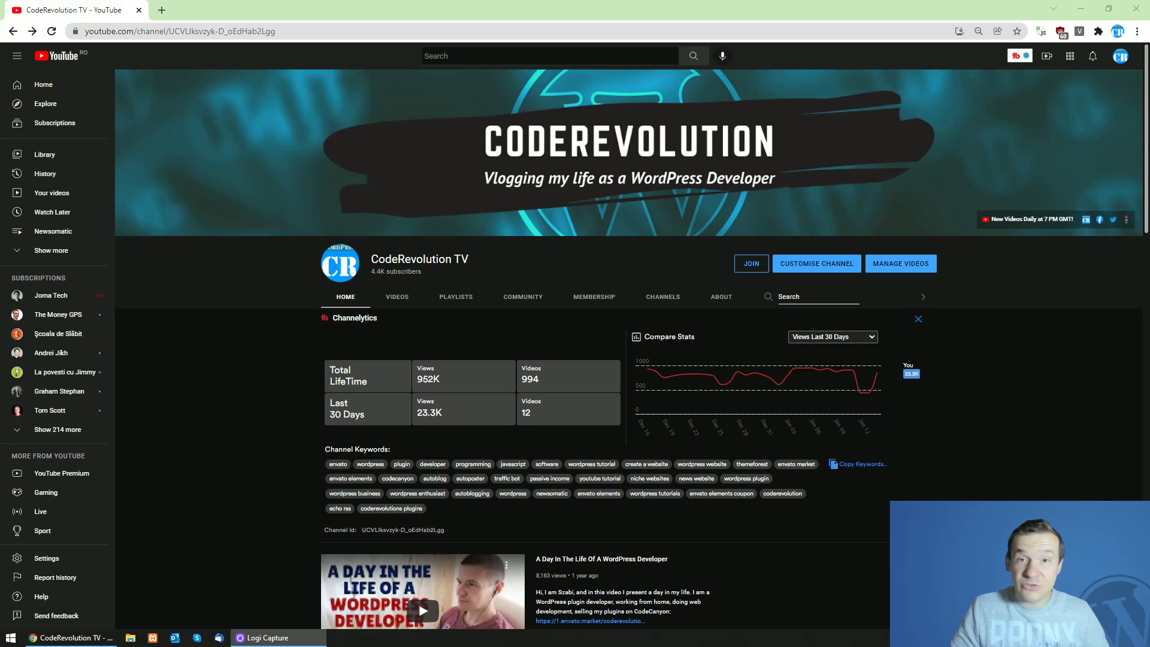
Step: Bring the Logi Capture window onto the recorded display, show its general settings and maximize the window
drag(0, 132, 684, 124)
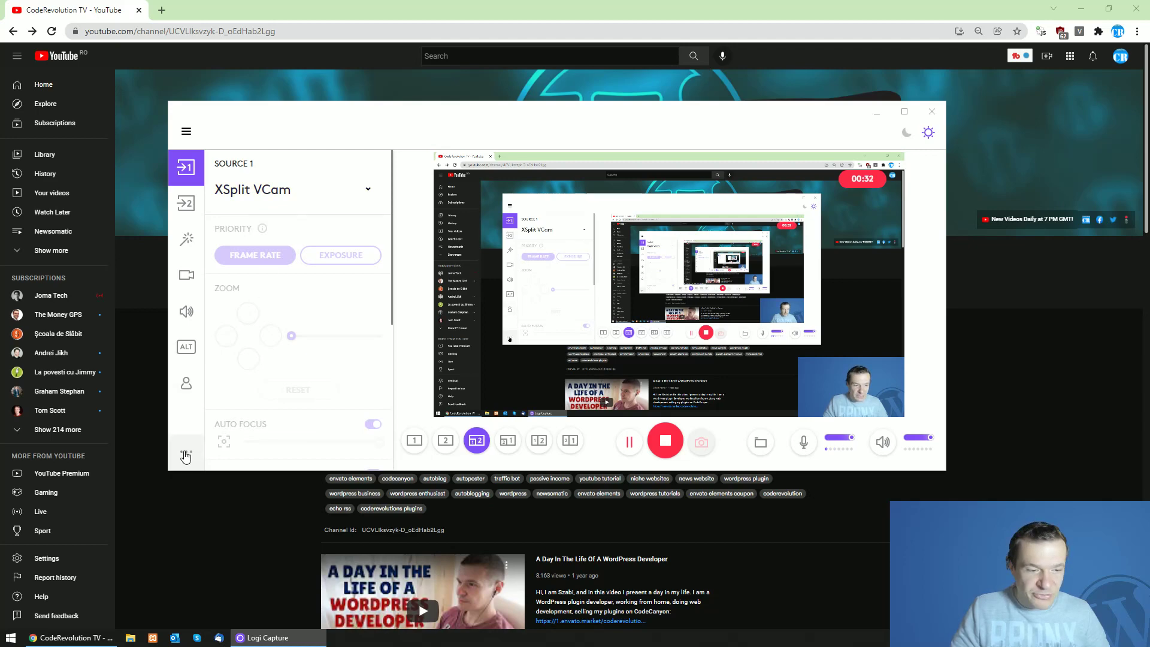
click(186, 456)
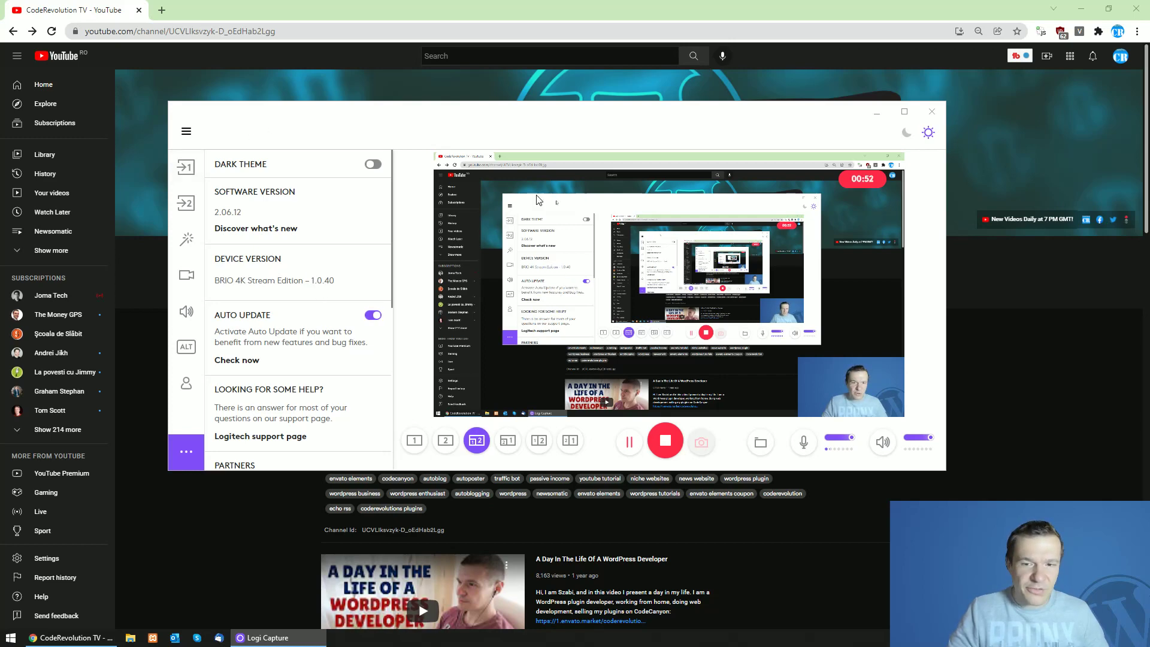
click(485, 444)
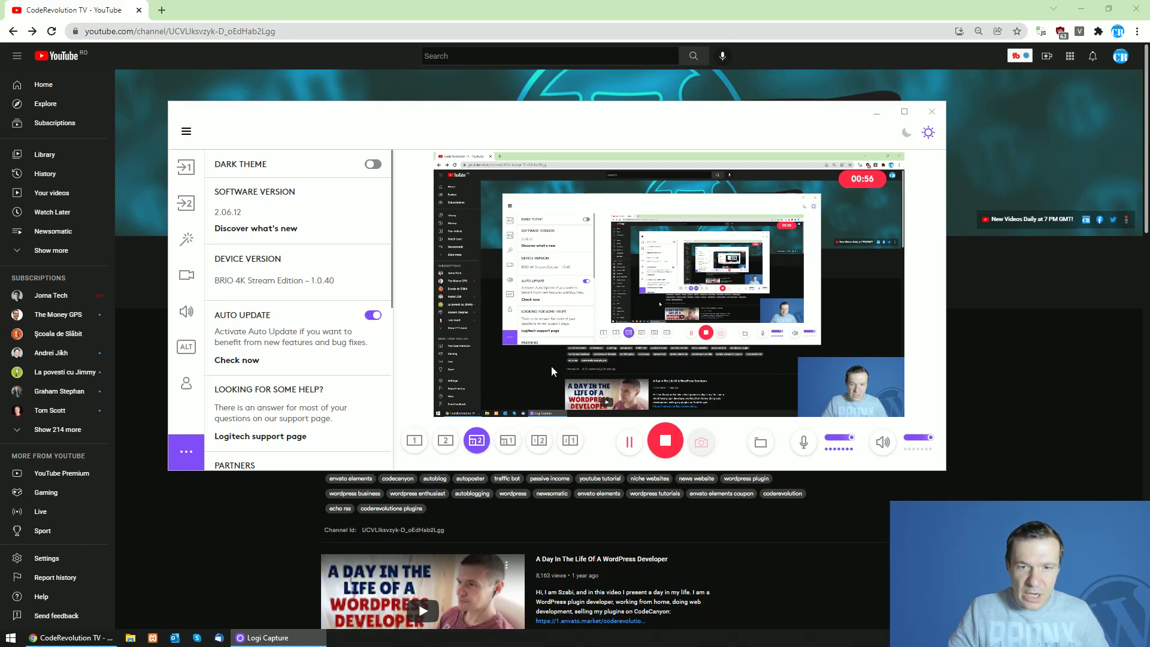
double_click(477, 118)
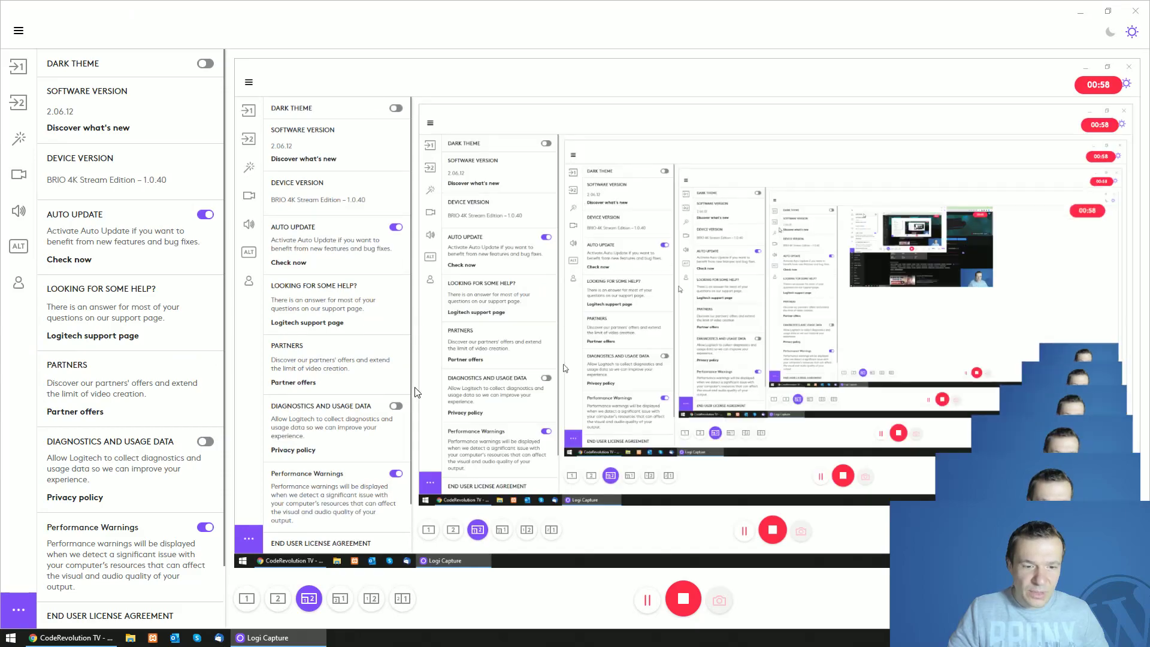
Step: Try the single-source, picture-in-picture and side-by-side scene layouts in turn, and return to the layout with source 1 inset over source 2
click(246, 598)
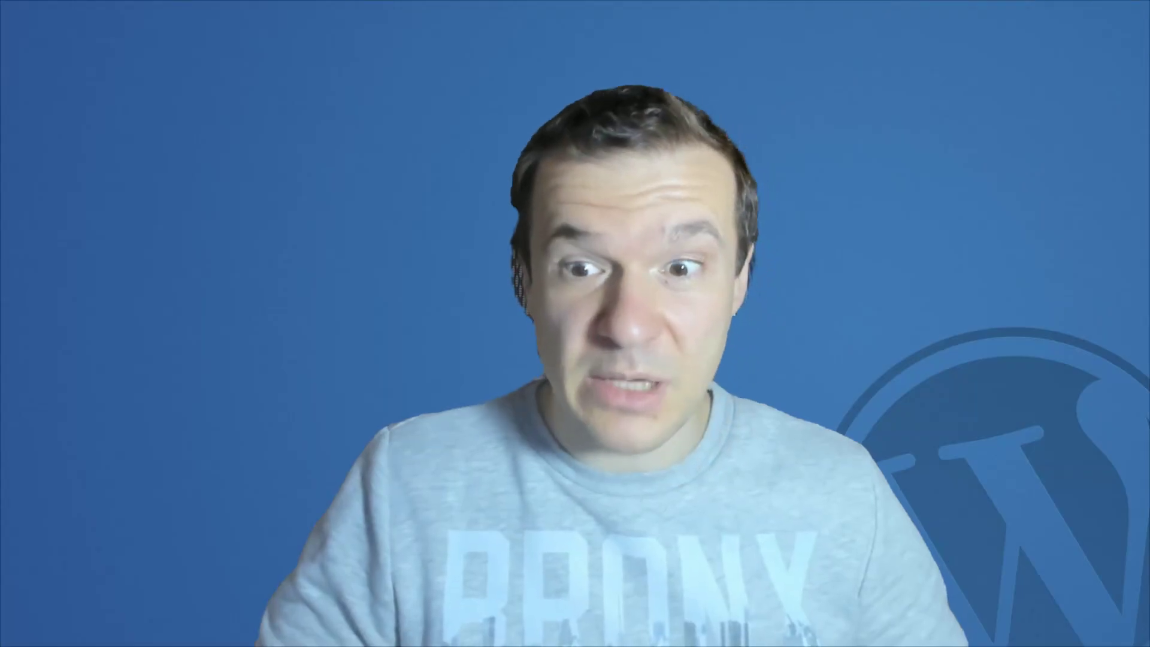
click(277, 598)
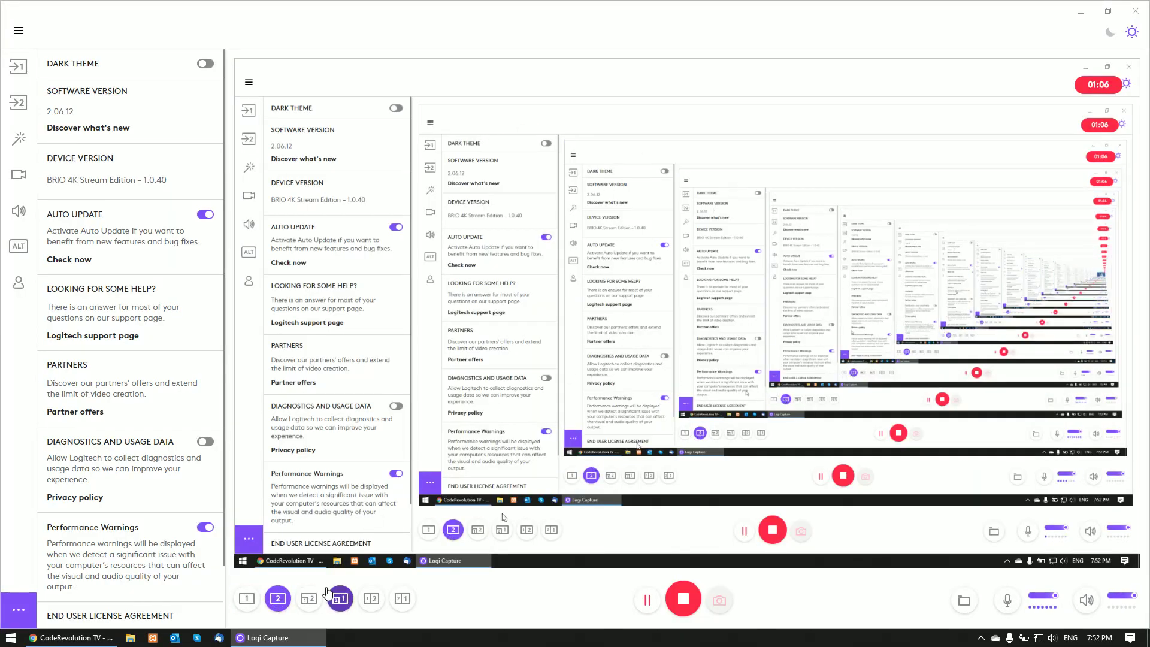
click(308, 598)
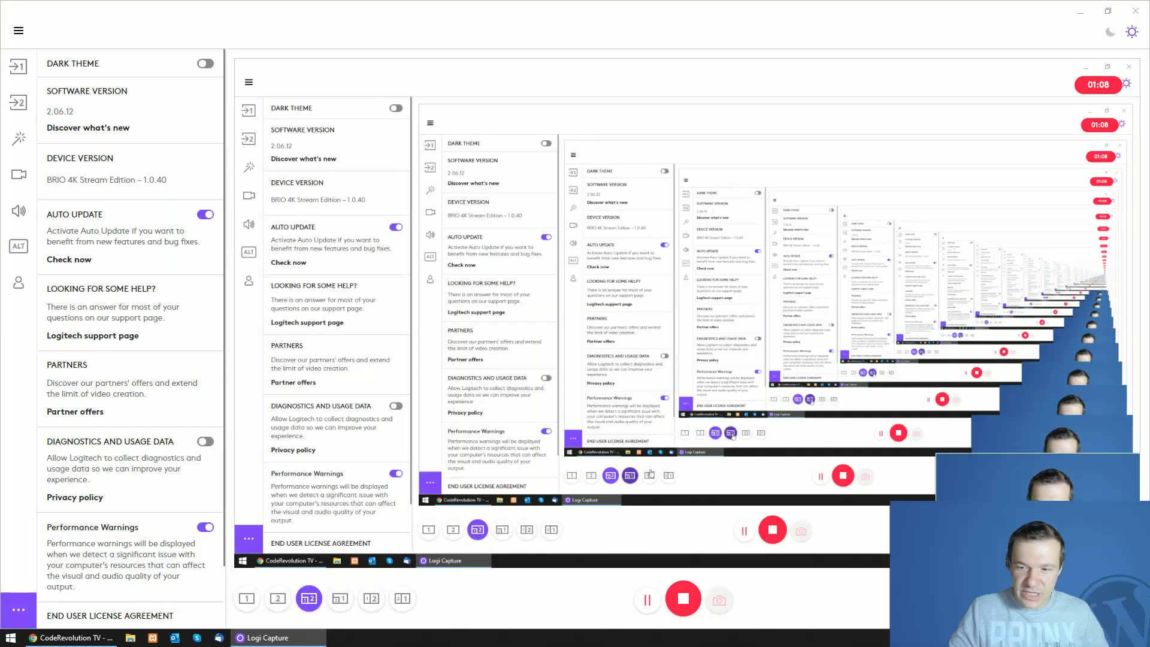
click(340, 598)
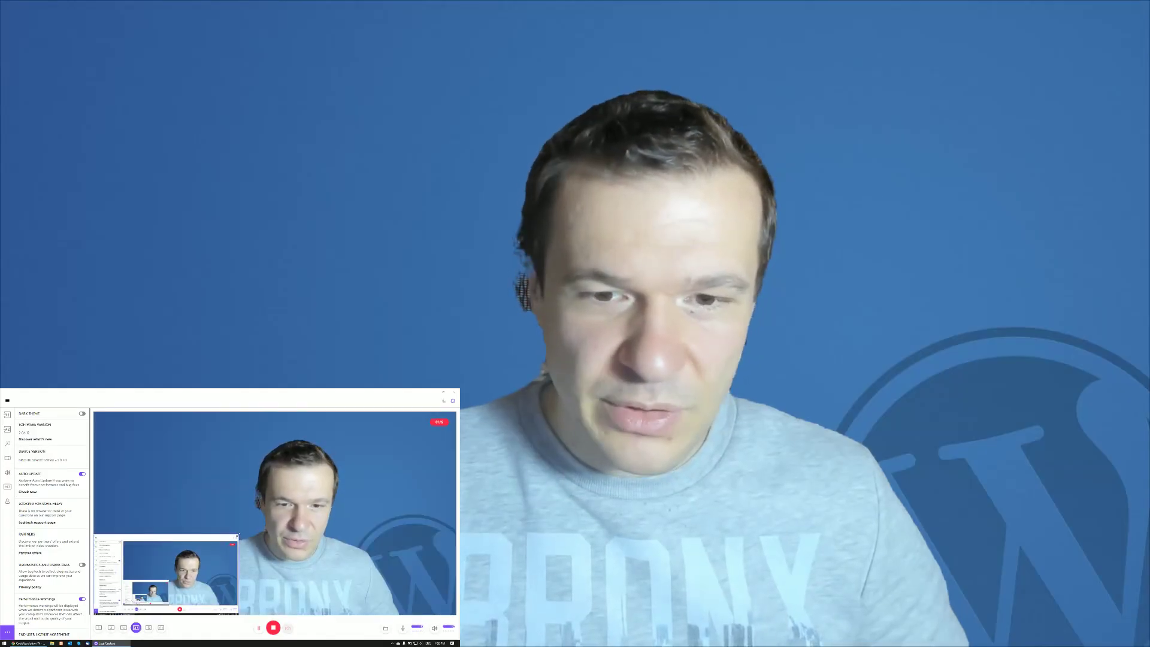
mouse_move(238, 535)
mouse_down()
mouse_move(325, 495)
mouse_move(252, 520)
mouse_up()
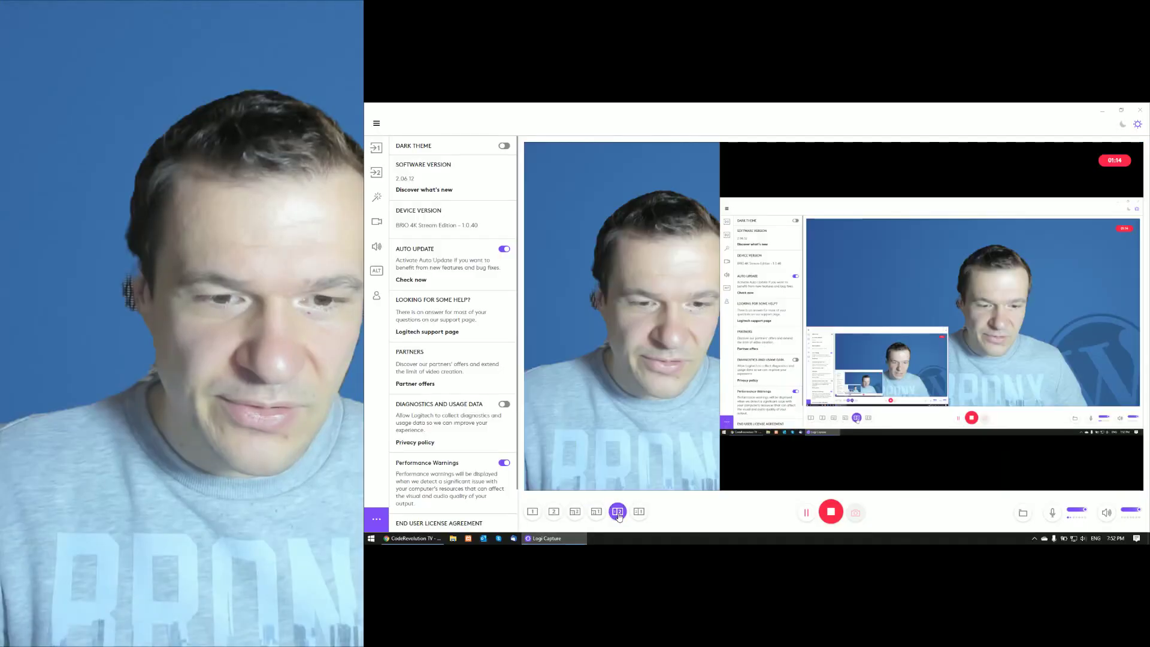
click(172, 626)
click(639, 512)
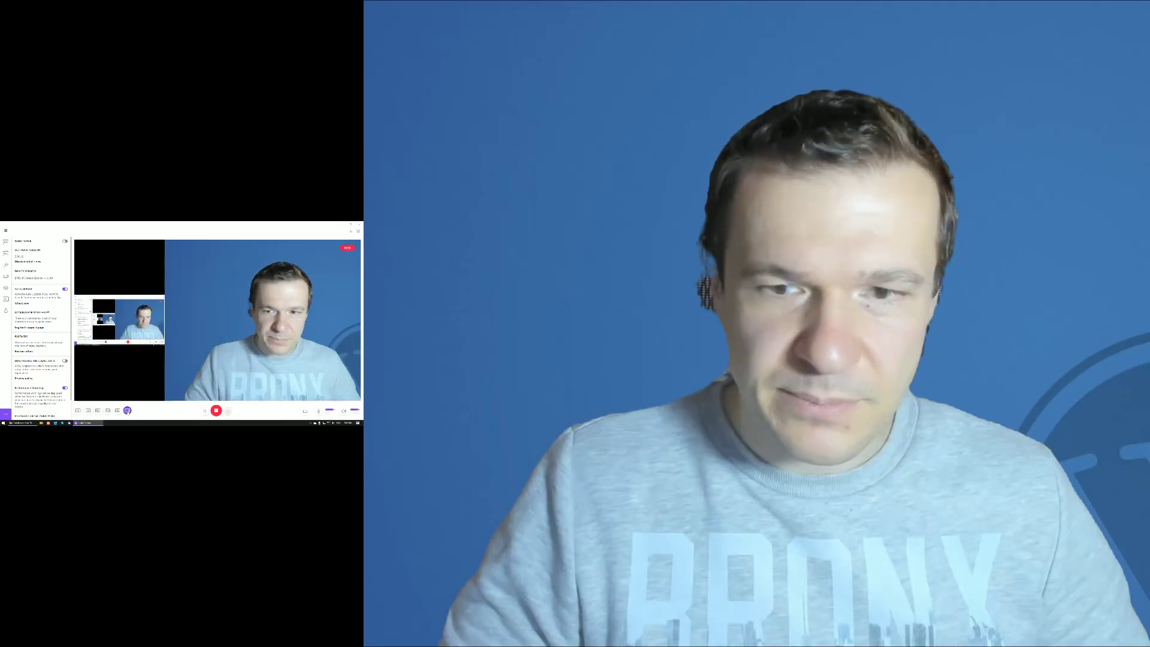
click(78, 410)
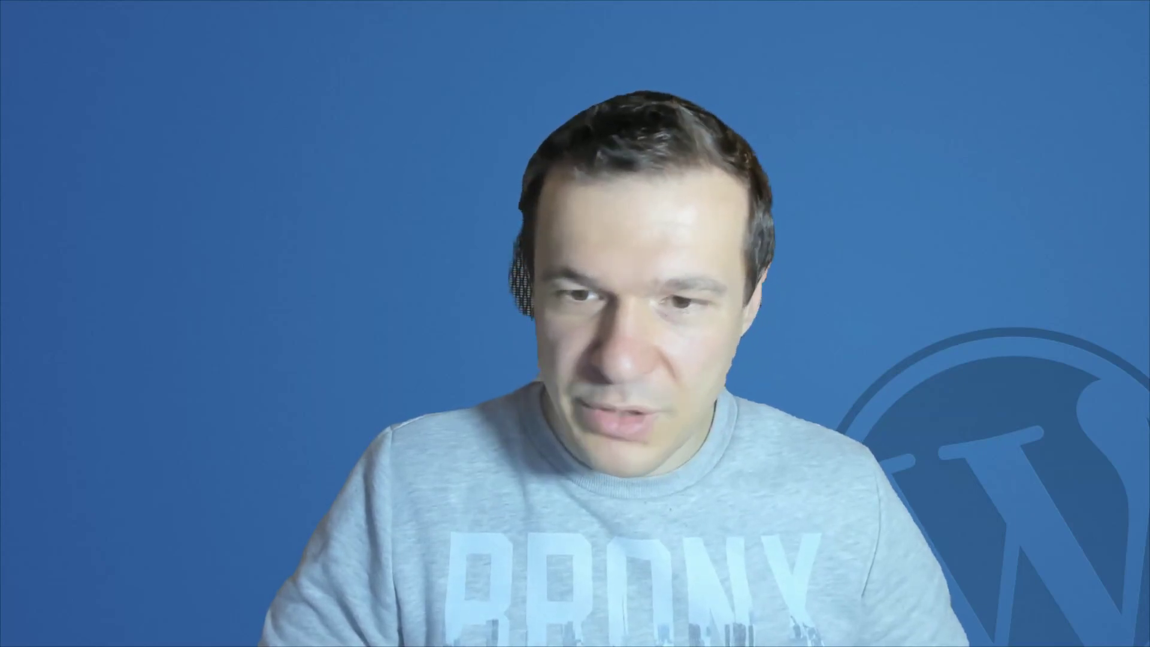
click(309, 598)
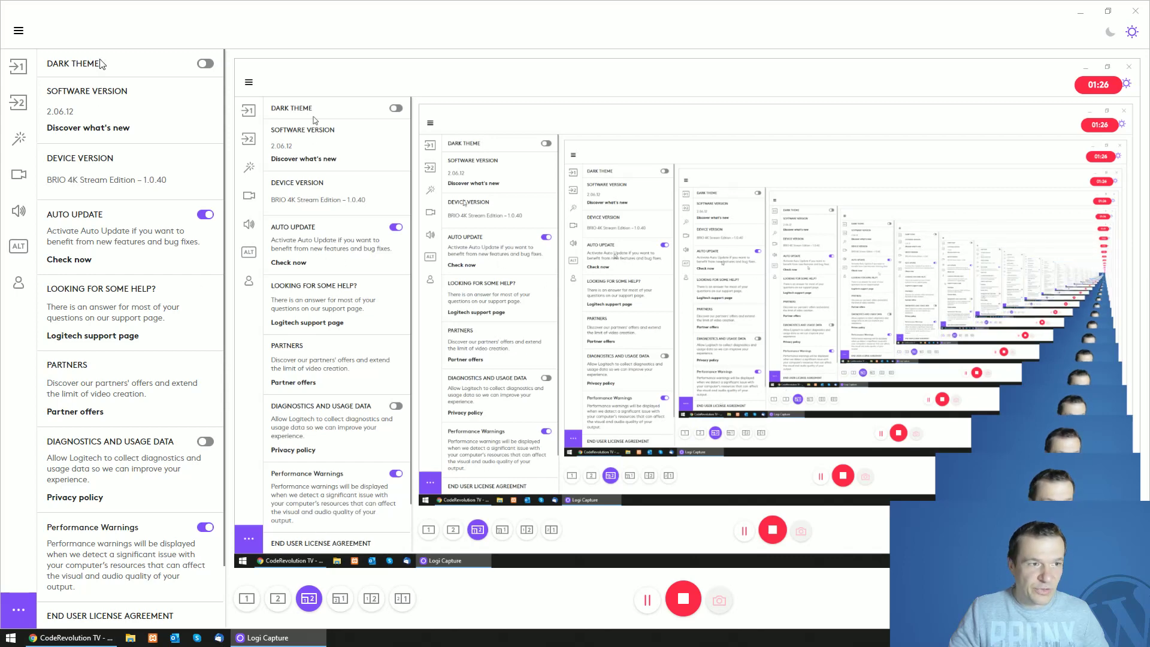
Step: Review the devices available for source 1, and try Display 1 as source 2 before restoring Display 2
click(18, 66)
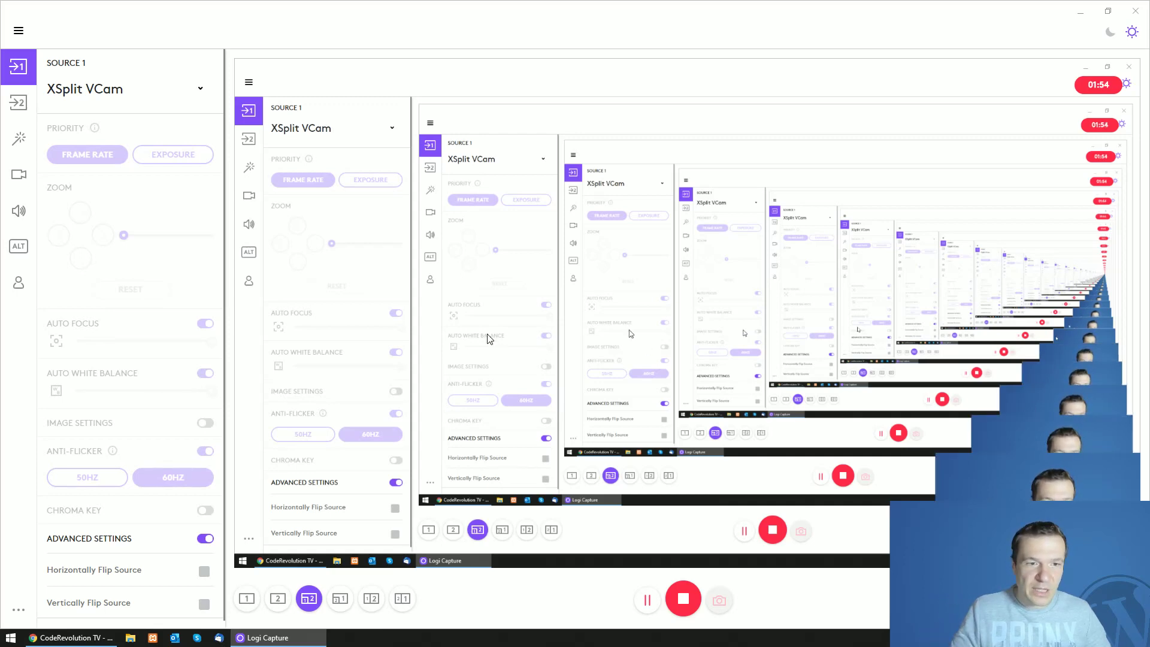
click(117, 90)
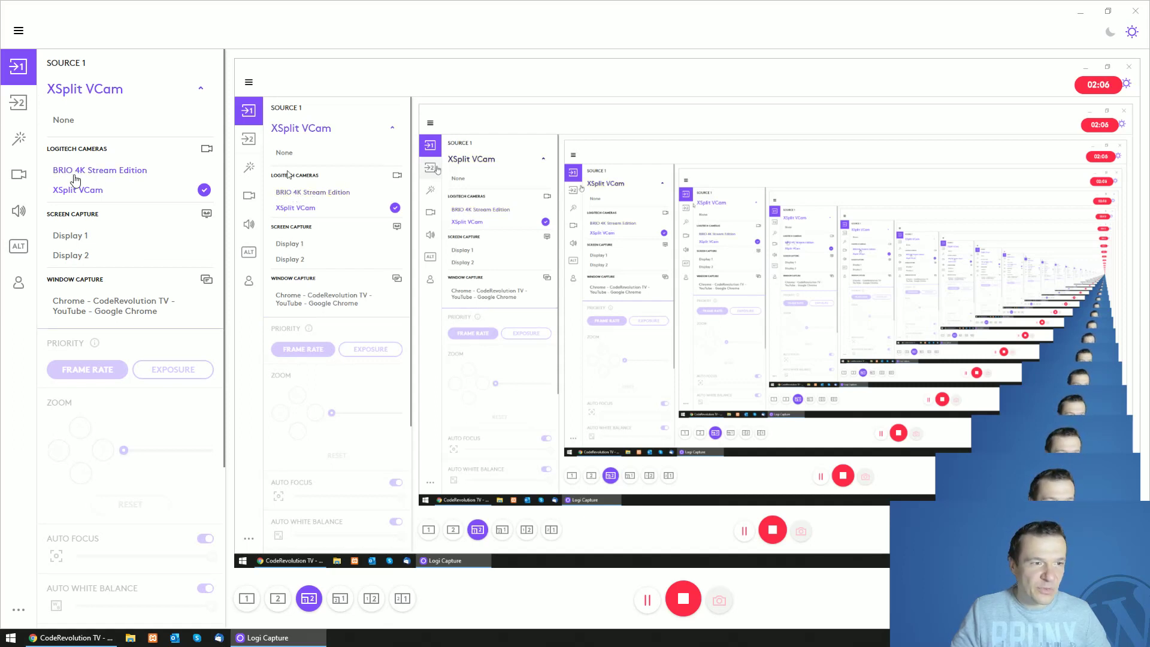
click(18, 103)
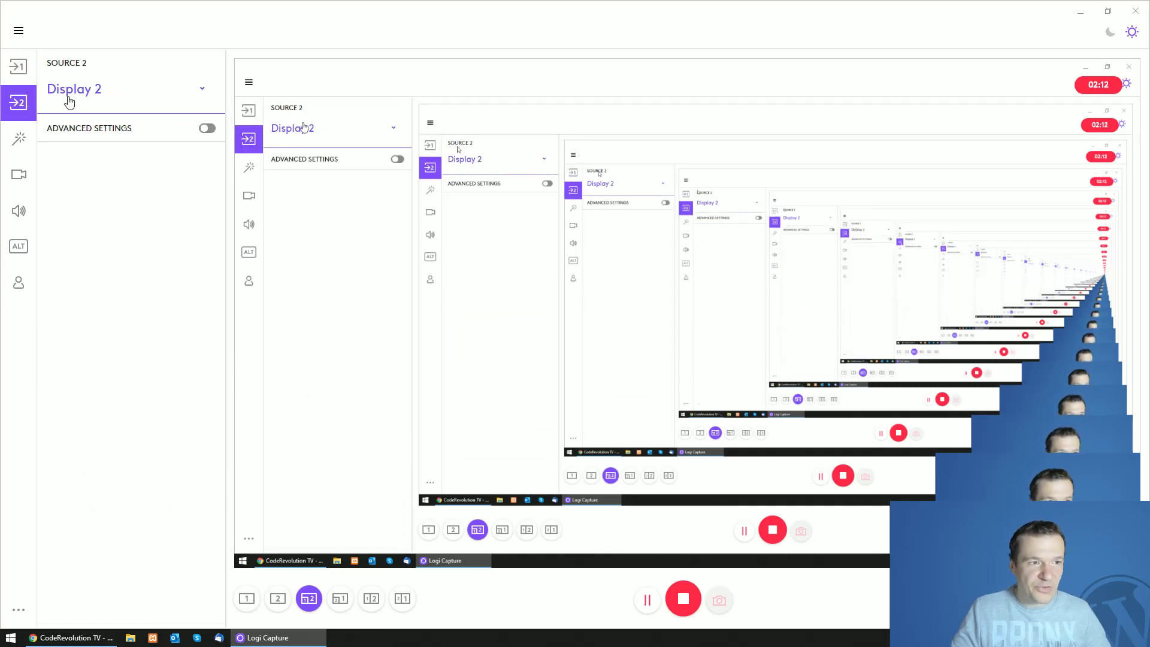
click(100, 93)
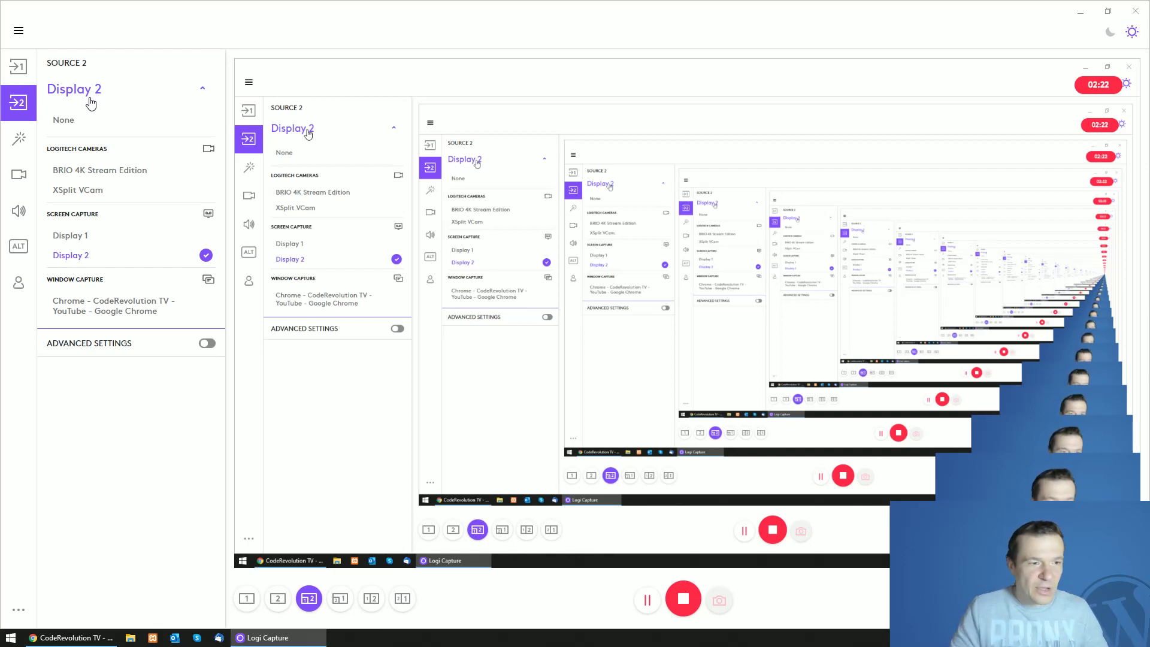
click(81, 238)
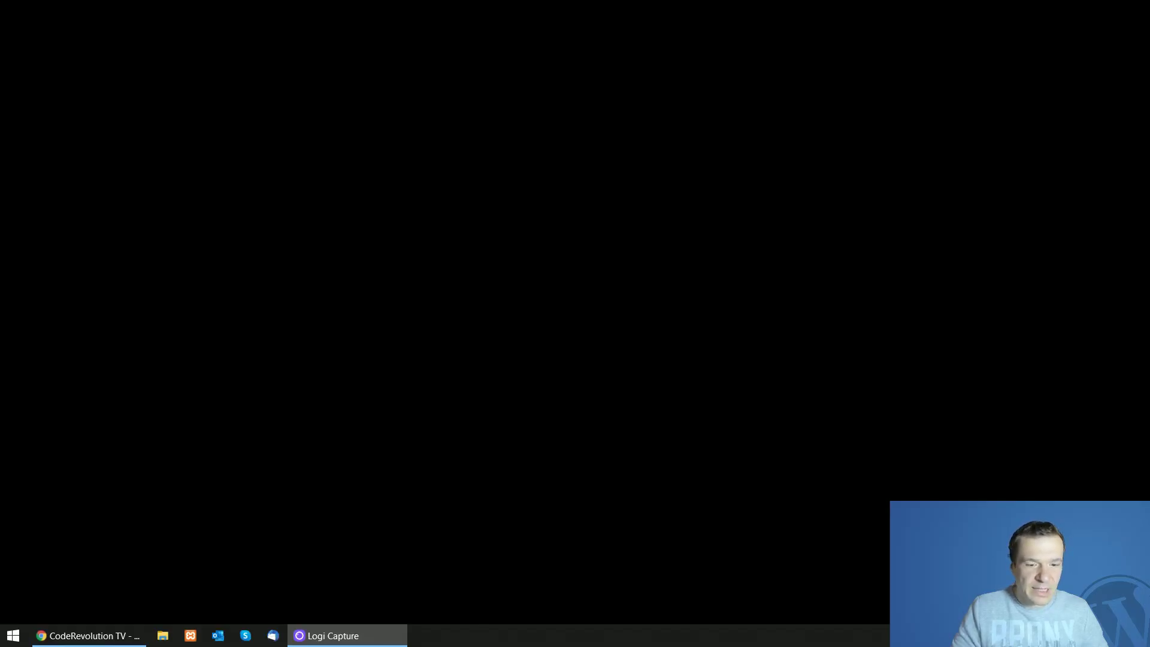
click(74, 262)
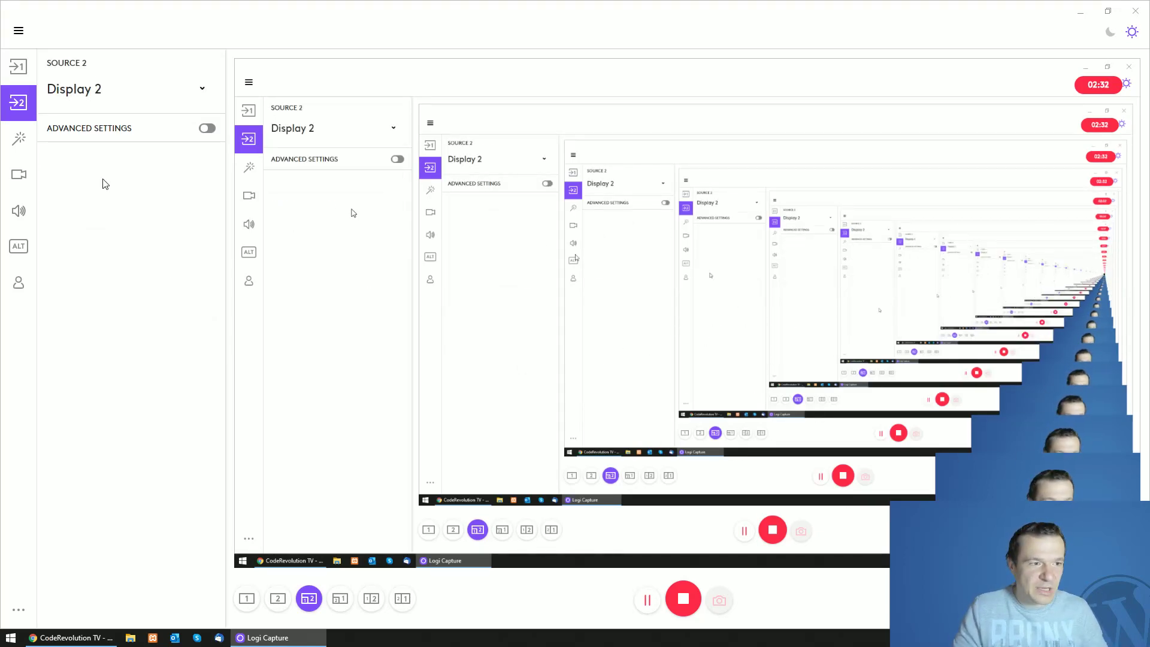
Step: Try the watermark, scene effects and text overlay one at a time, switching each off again
click(18, 138)
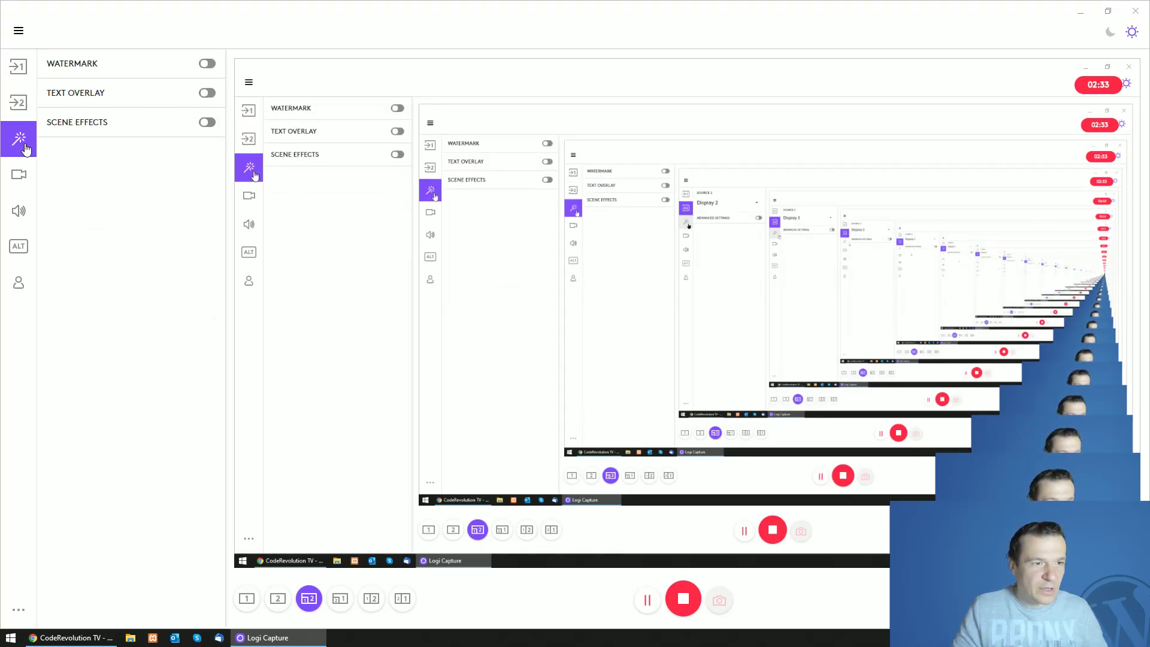
click(206, 64)
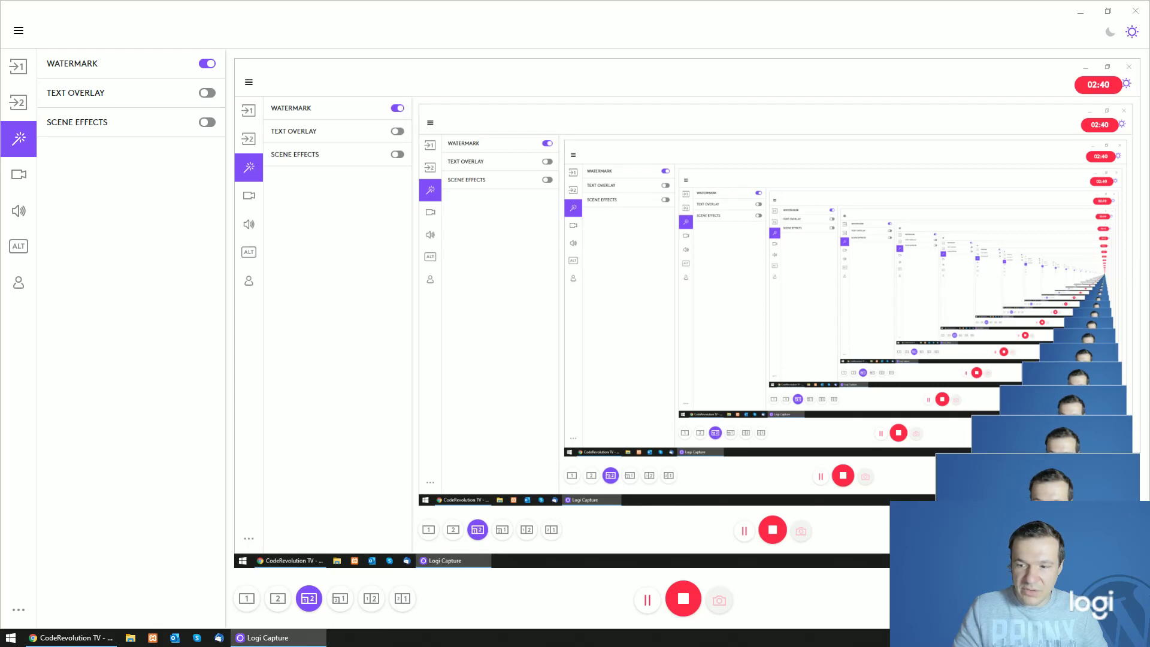
click(209, 66)
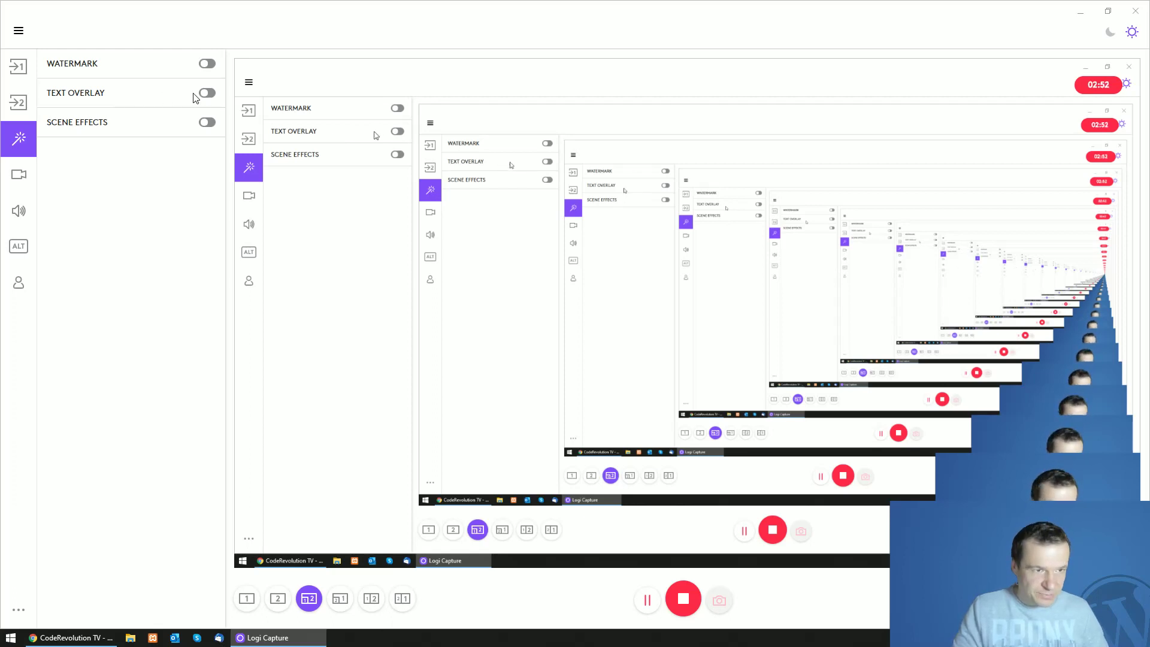
click(206, 123)
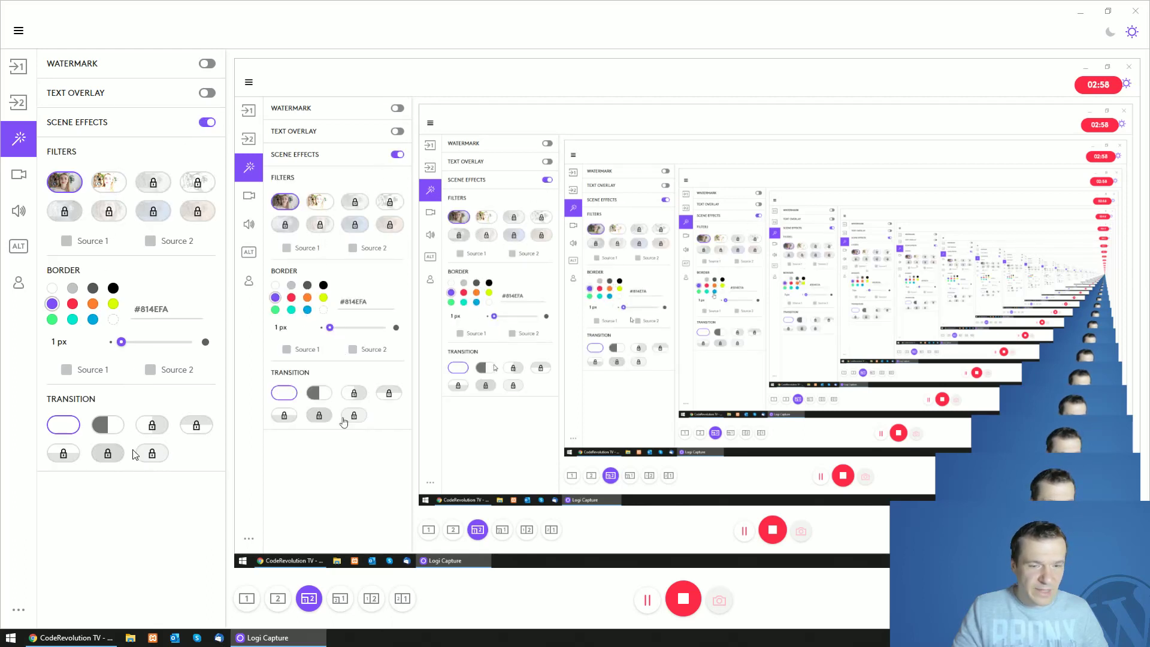
click(207, 123)
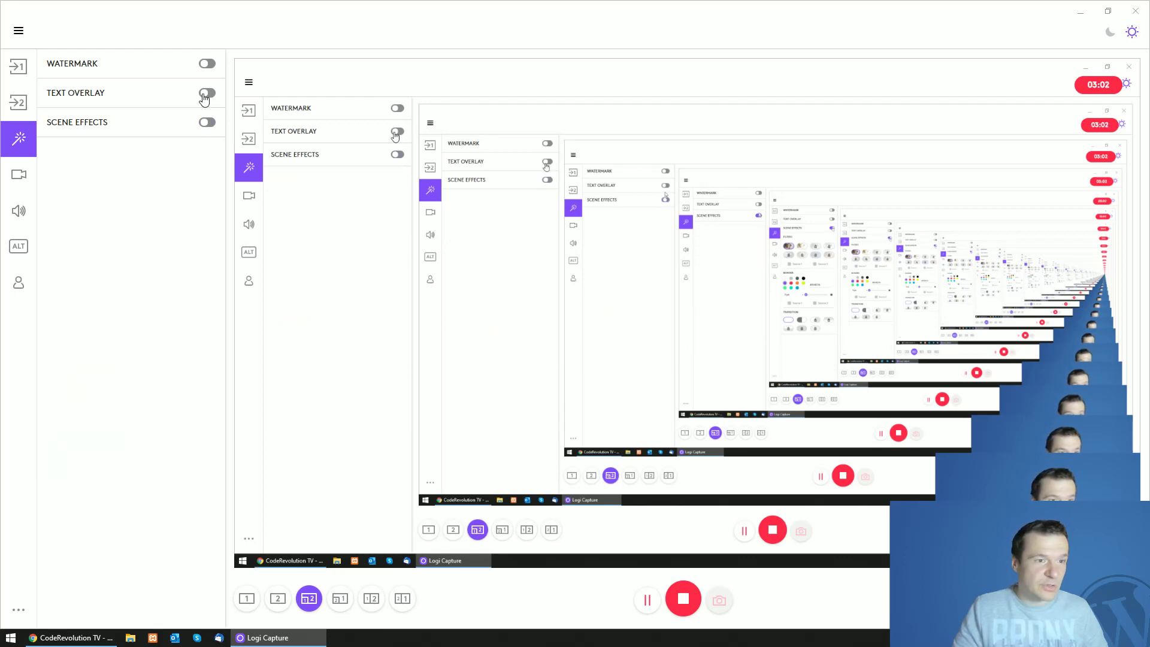
click(208, 95)
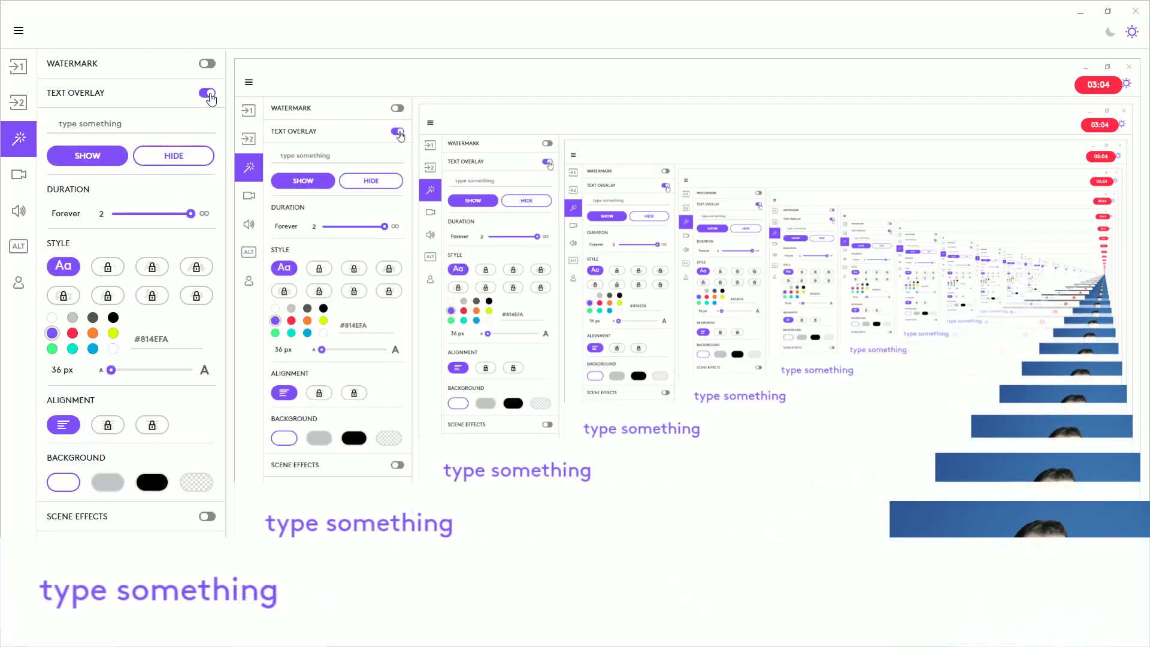
click(208, 94)
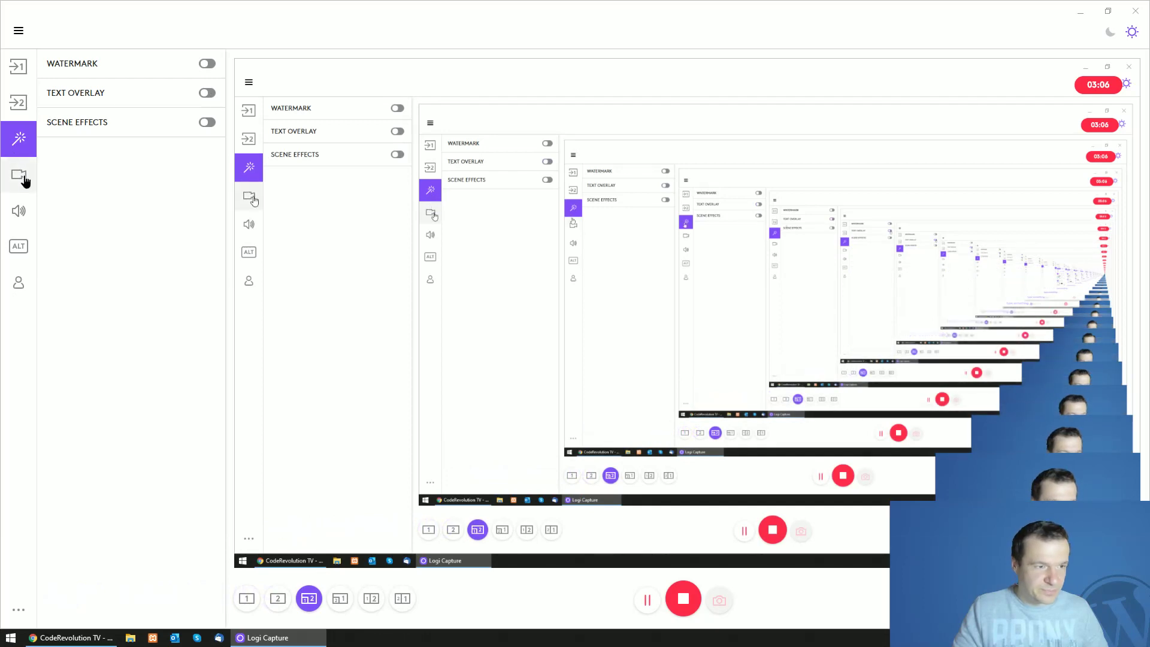
Step: Examine the video, audio, hotkey, account profile, source 1 and general application settings
click(20, 175)
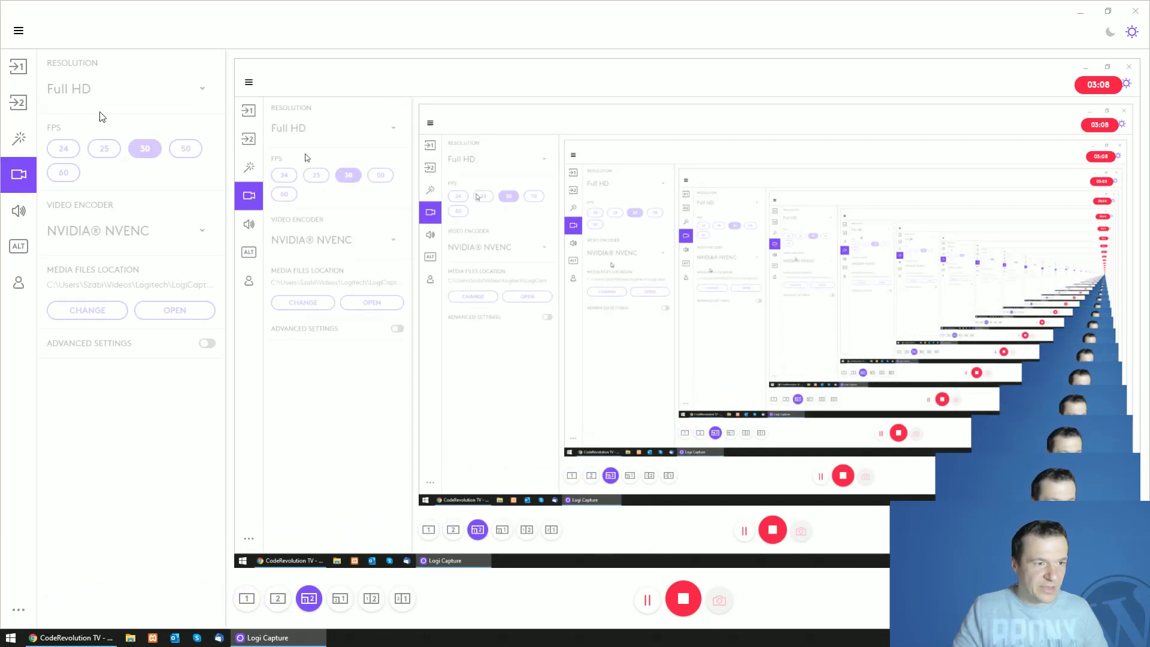
click(18, 210)
click(19, 246)
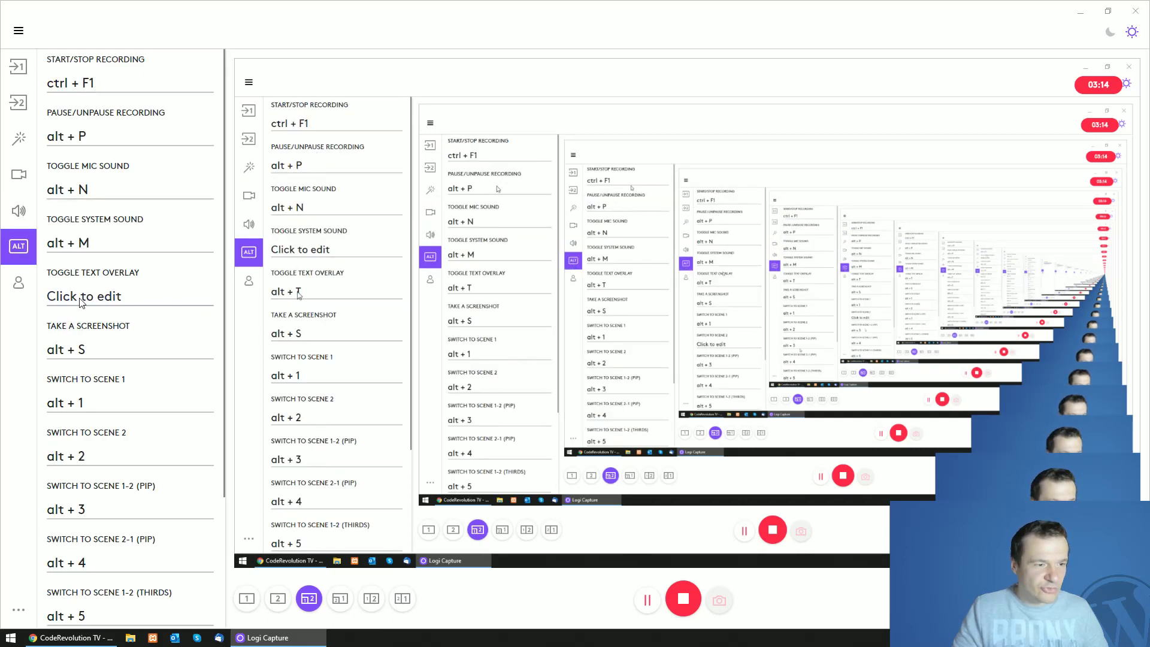
click(19, 282)
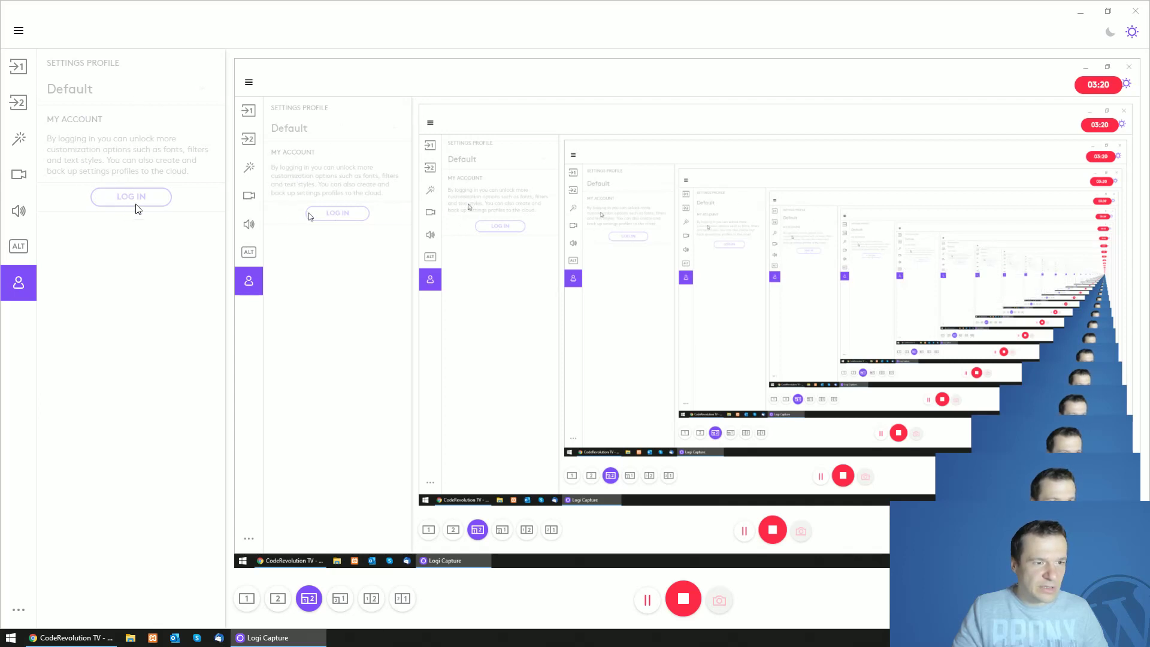
click(19, 68)
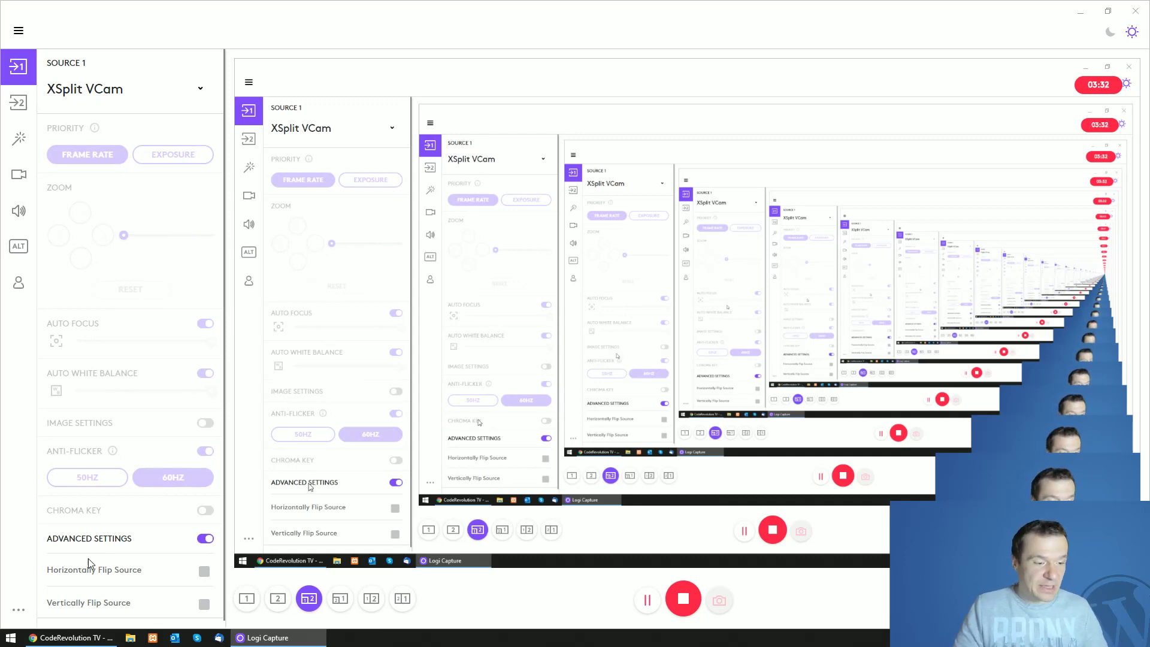
click(18, 609)
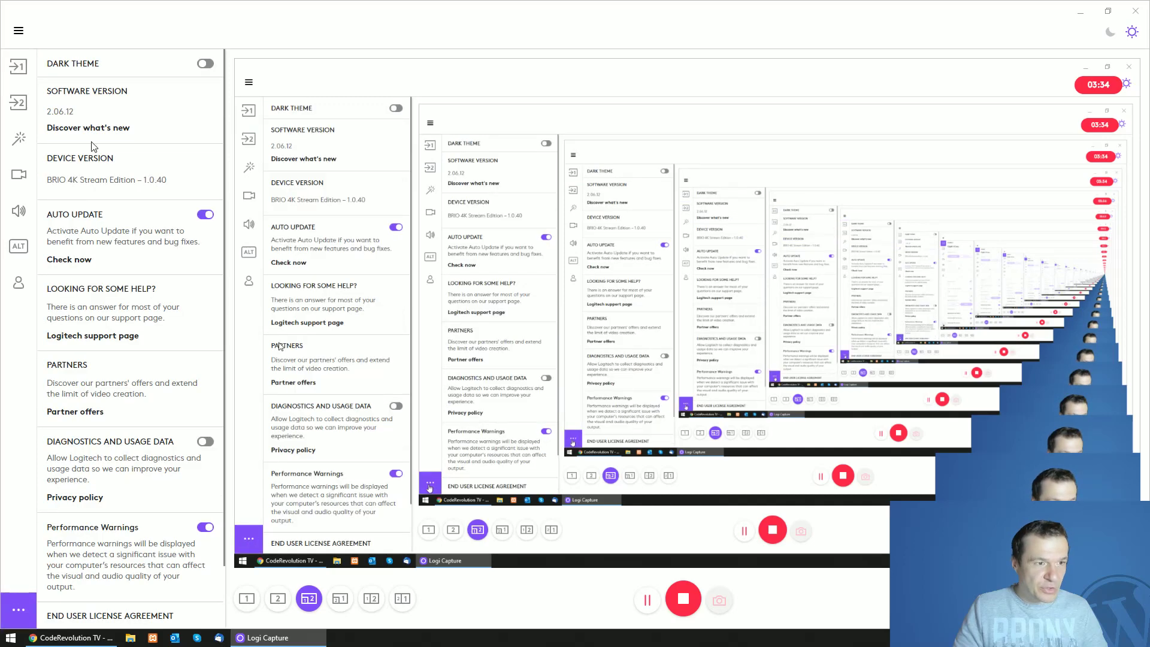
scroll(98, 229, down, 2)
scroll(98, 229, up, 2)
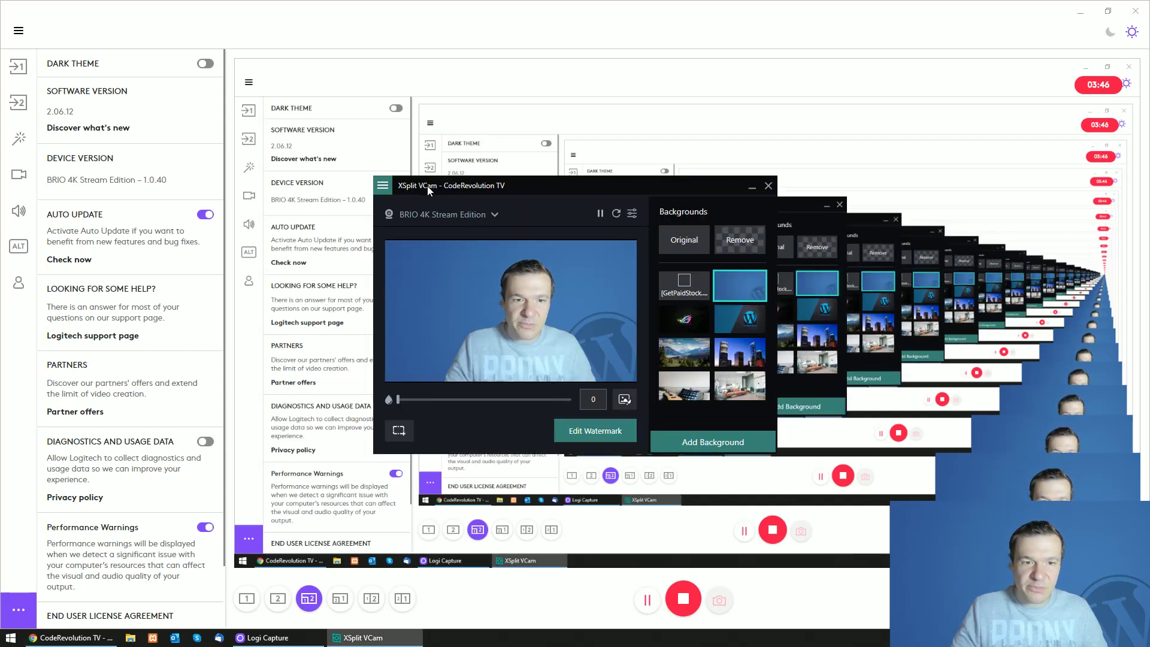
Step: Examine the XSplit VCam webcam preview and background choices, repositioning its window, and return to Logi Capture
drag(525, 185, 497, 181)
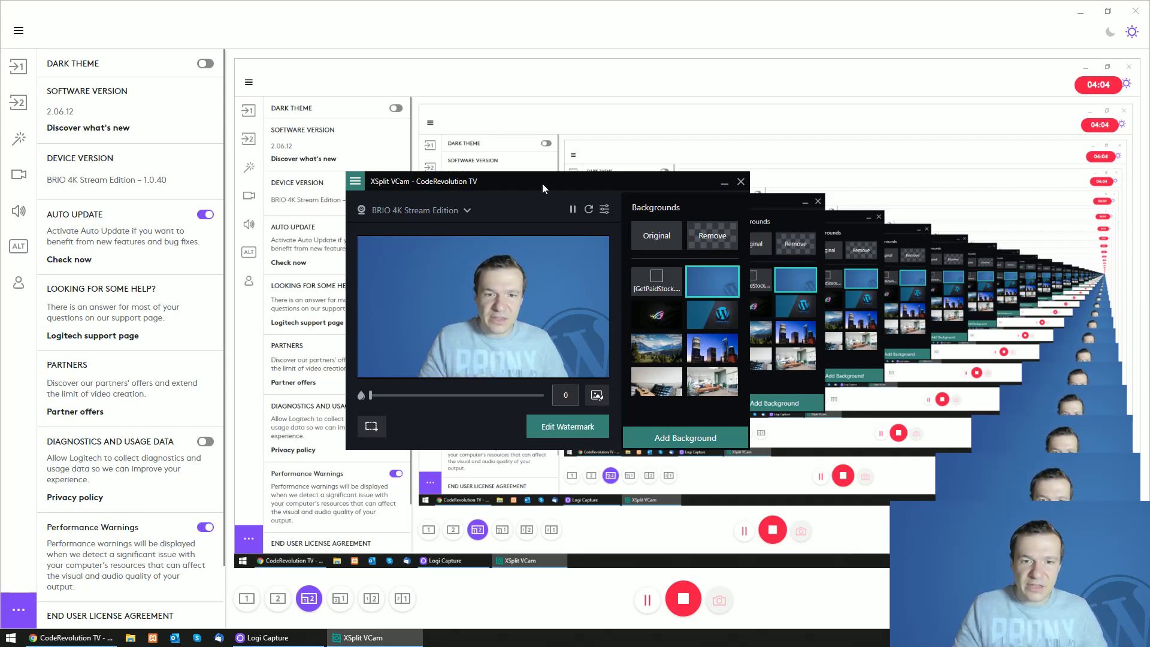
drag(542, 183, 398, 91)
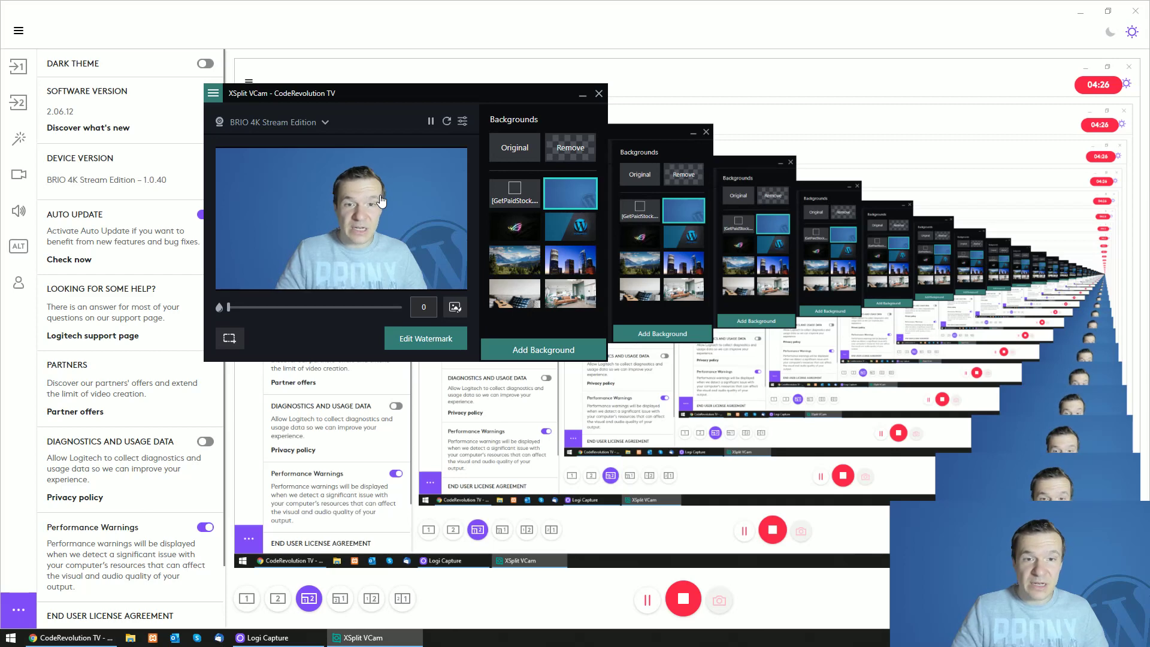
drag(405, 97, 578, 117)
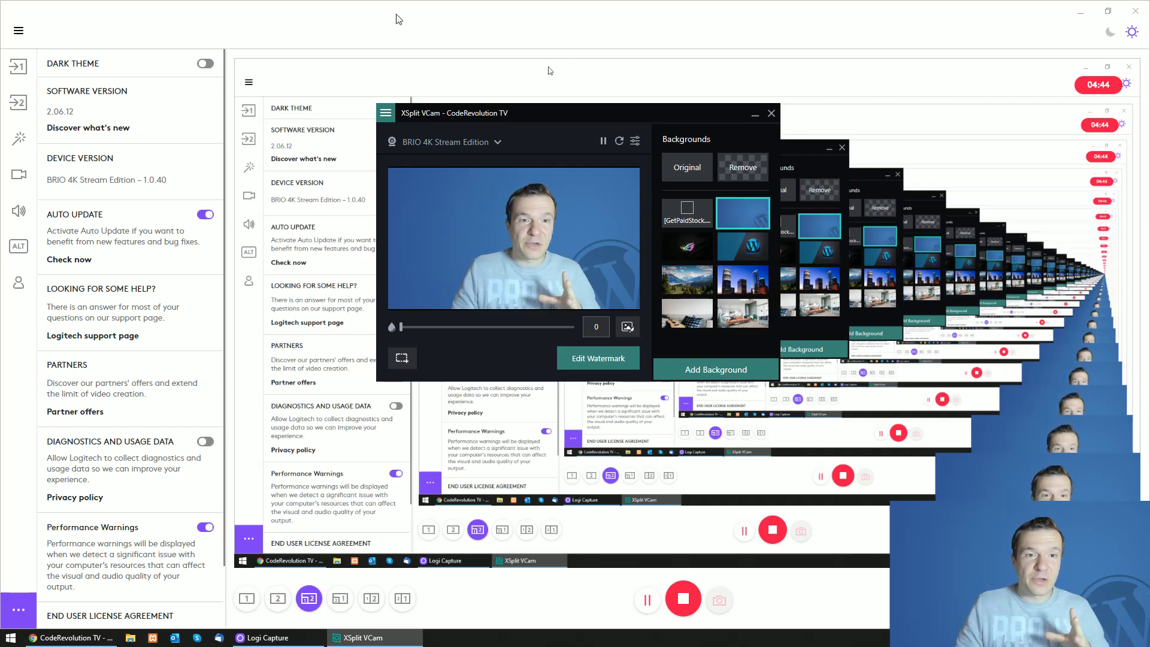
click(472, 17)
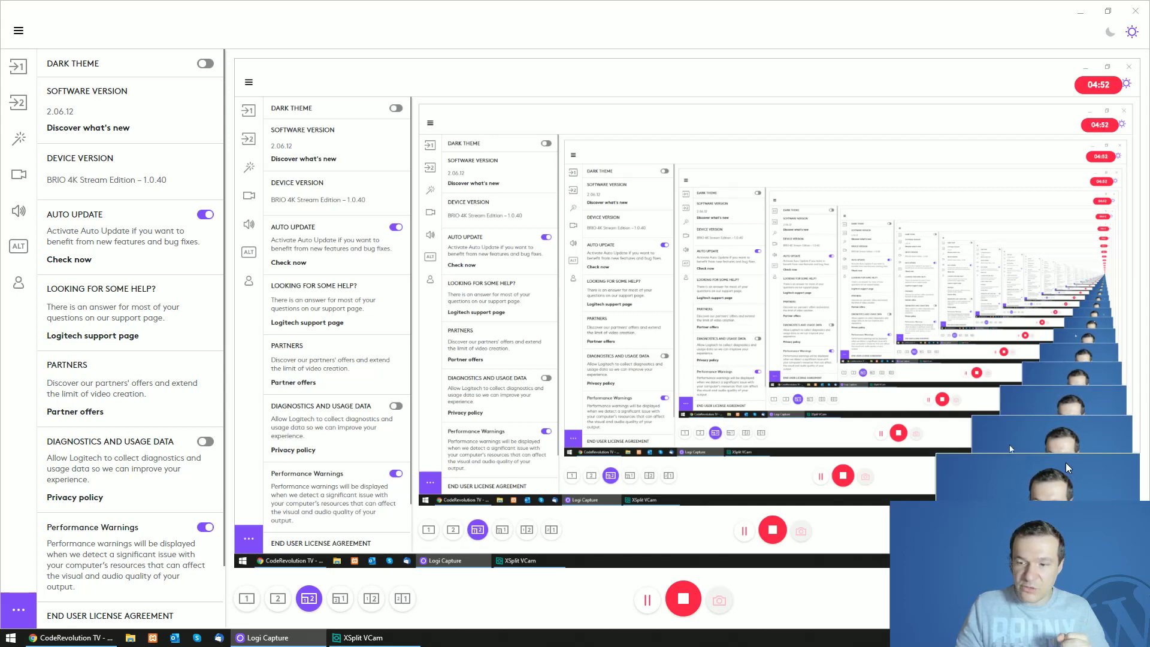
Step: Switch to XSplit VCam and try the original webcam background before restoring the plain blue WordPress image
click(366, 637)
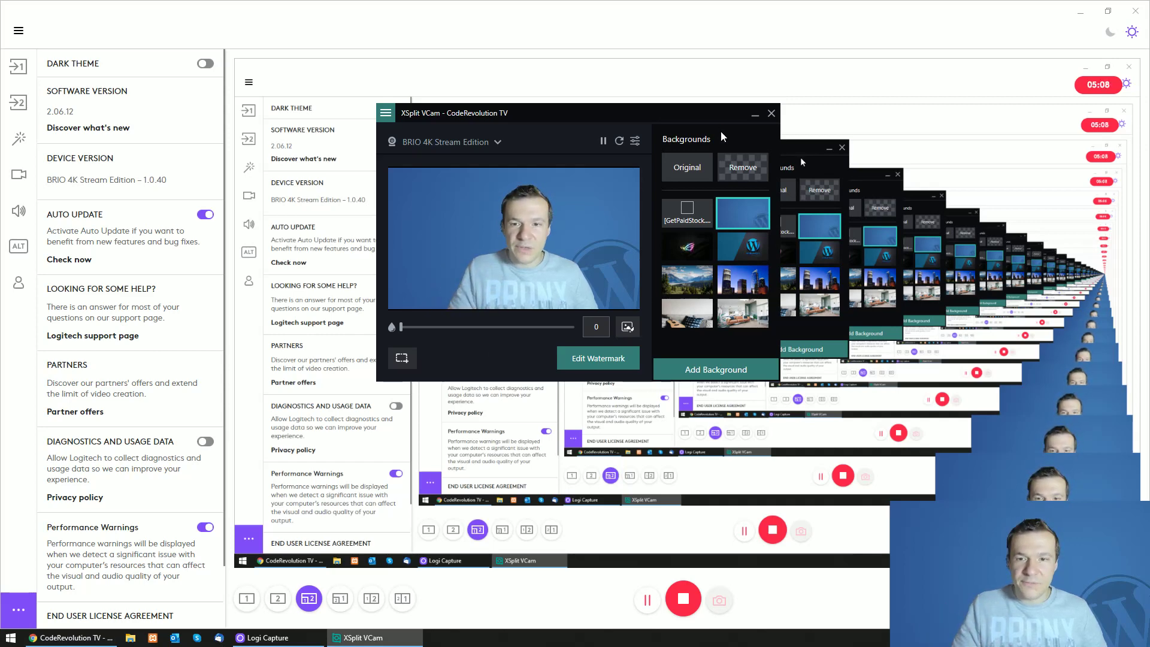
click(687, 167)
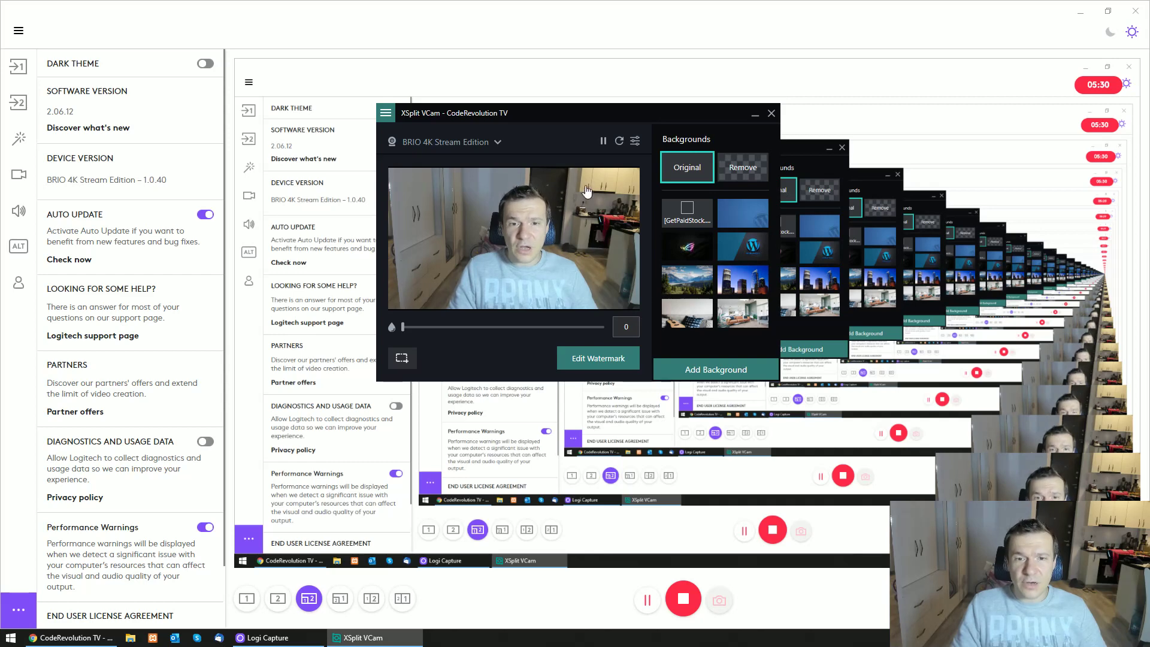
click(743, 213)
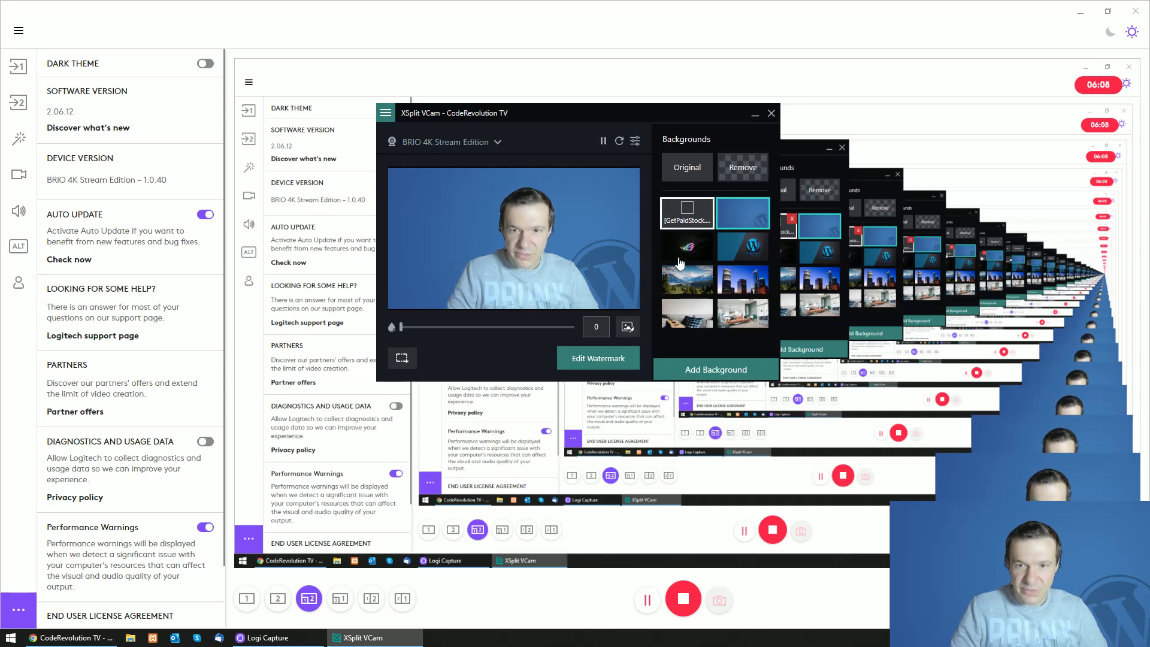
Step: Try the other background images and background removal one at a time, and reapply the plain blue WordPress image
click(741, 246)
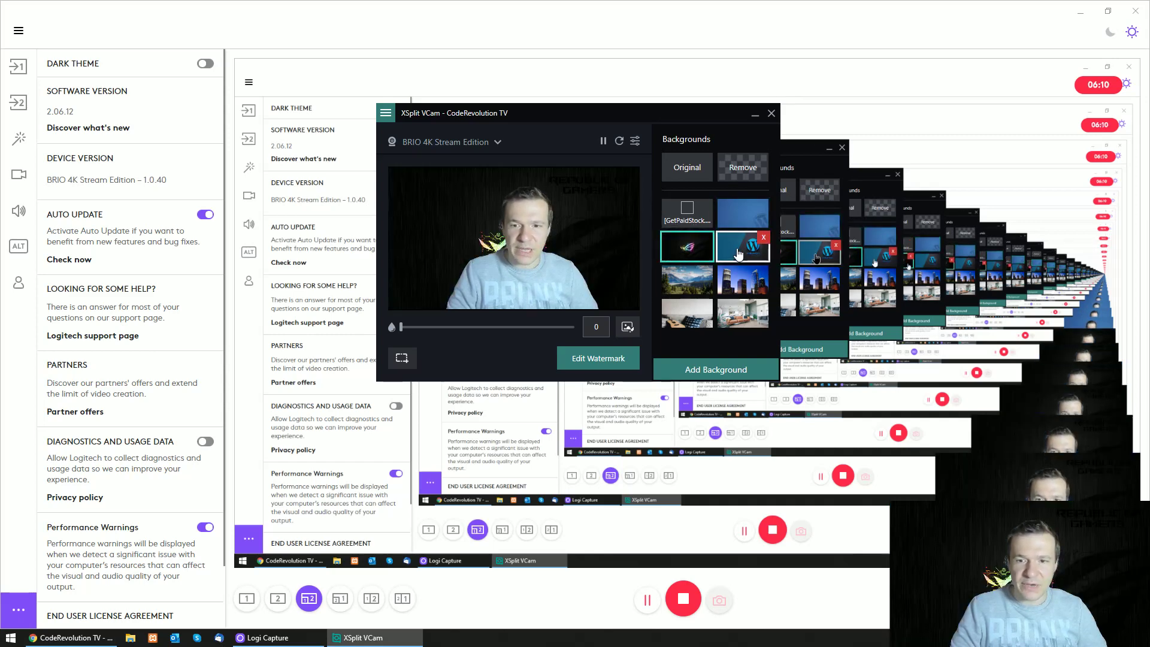
click(732, 290)
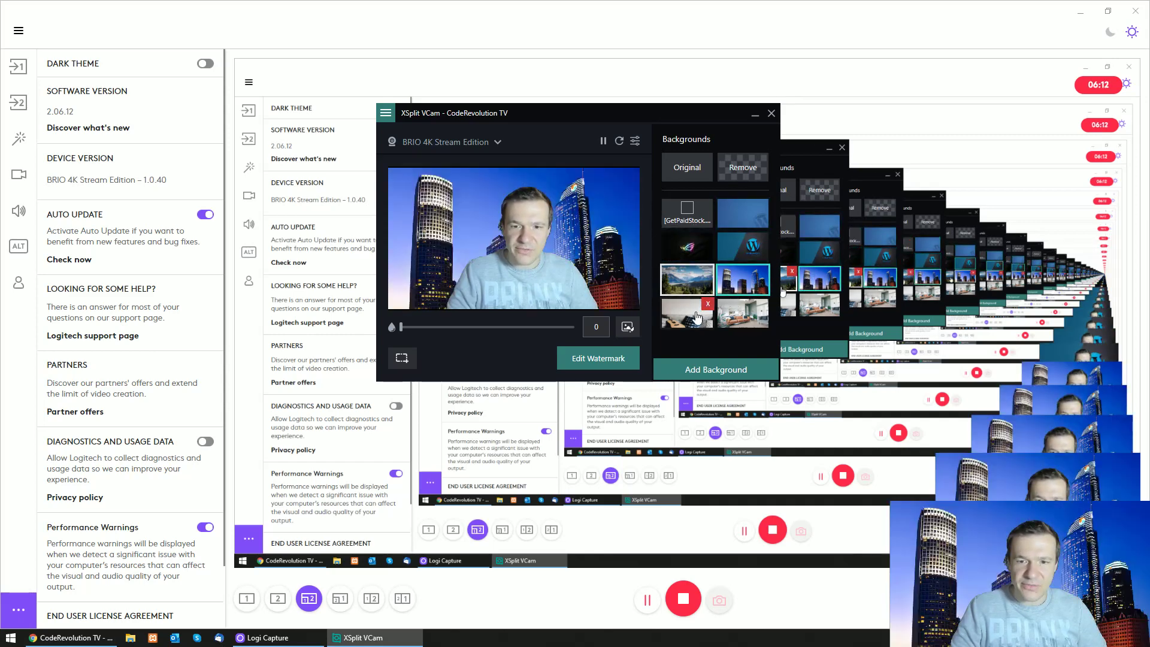
click(687, 279)
click(687, 312)
click(735, 170)
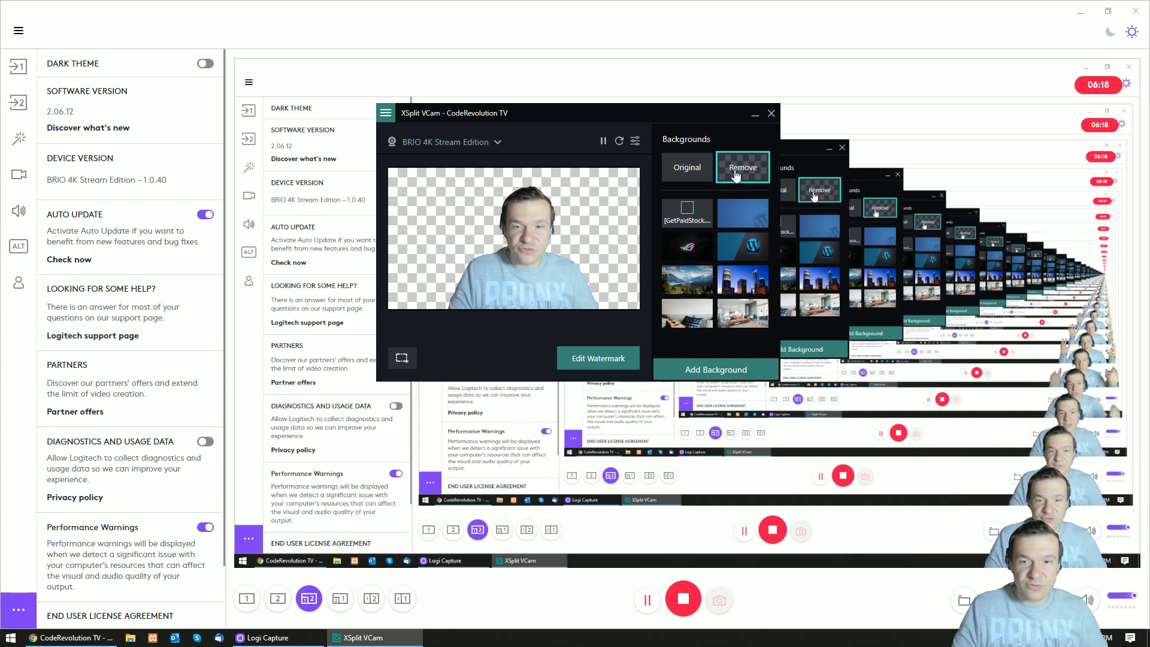
click(732, 221)
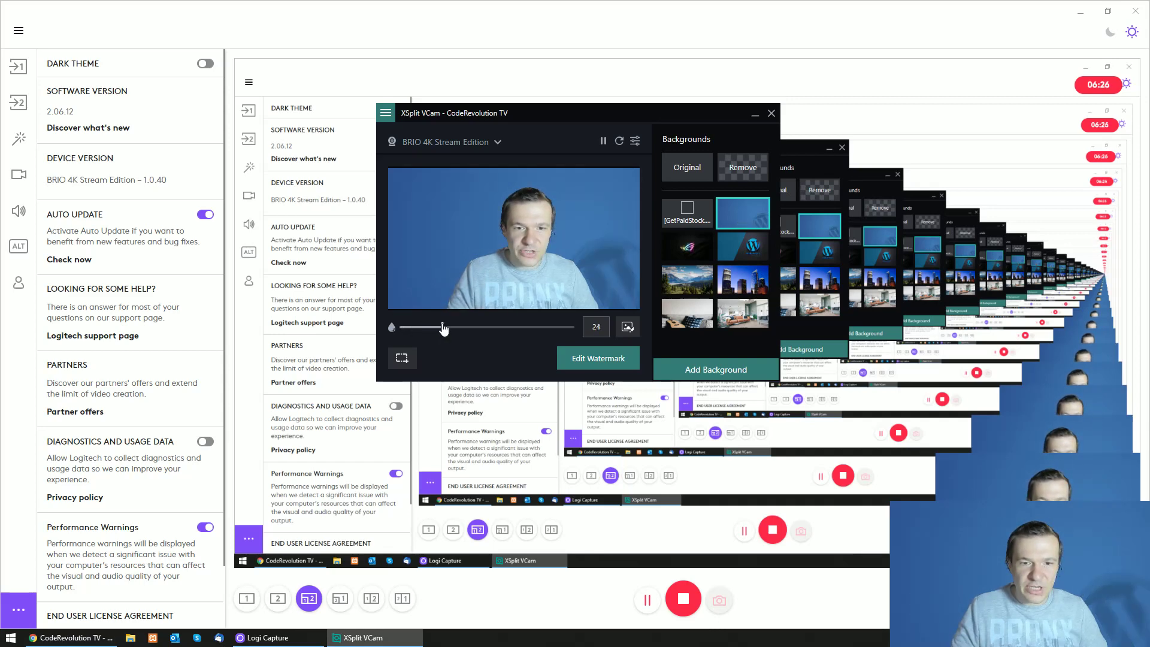
Step: Try background blur levels up to 99 on the webcam image and reset the blur to 0
click(488, 328)
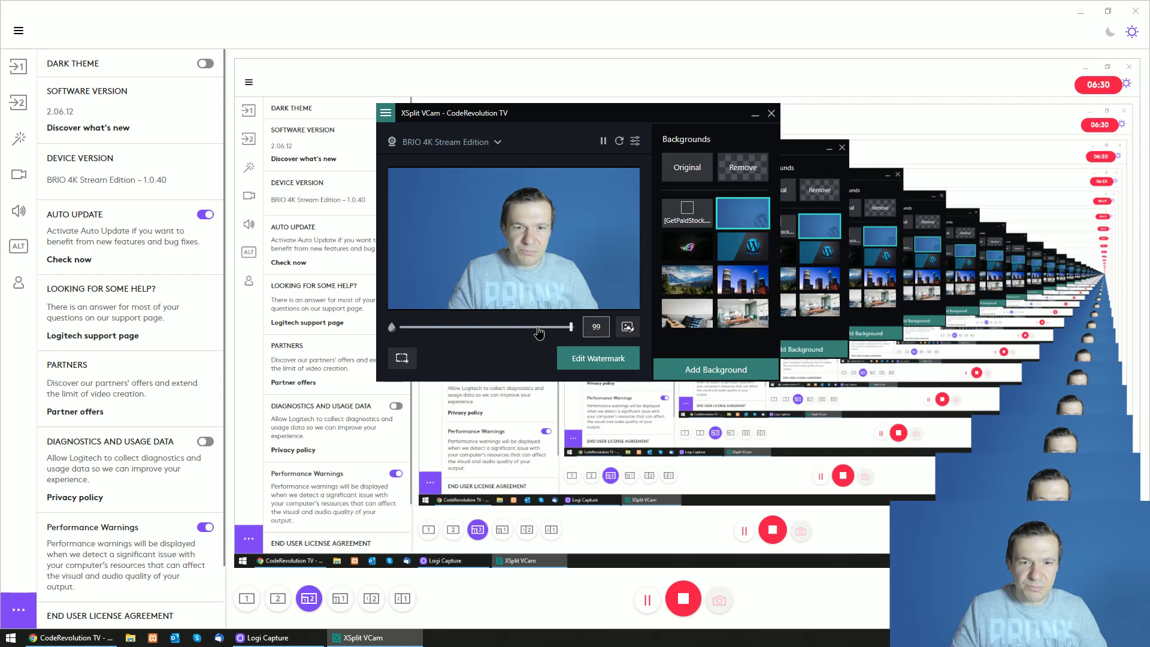
drag(539, 333, 600, 321)
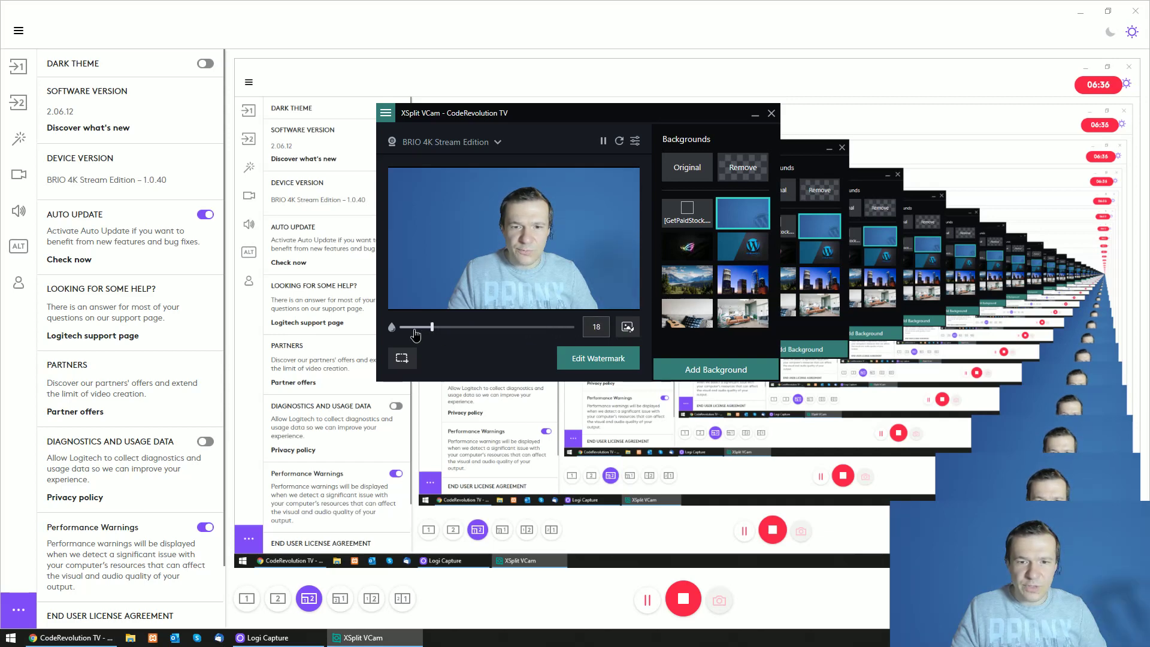
drag(415, 334, 392, 330)
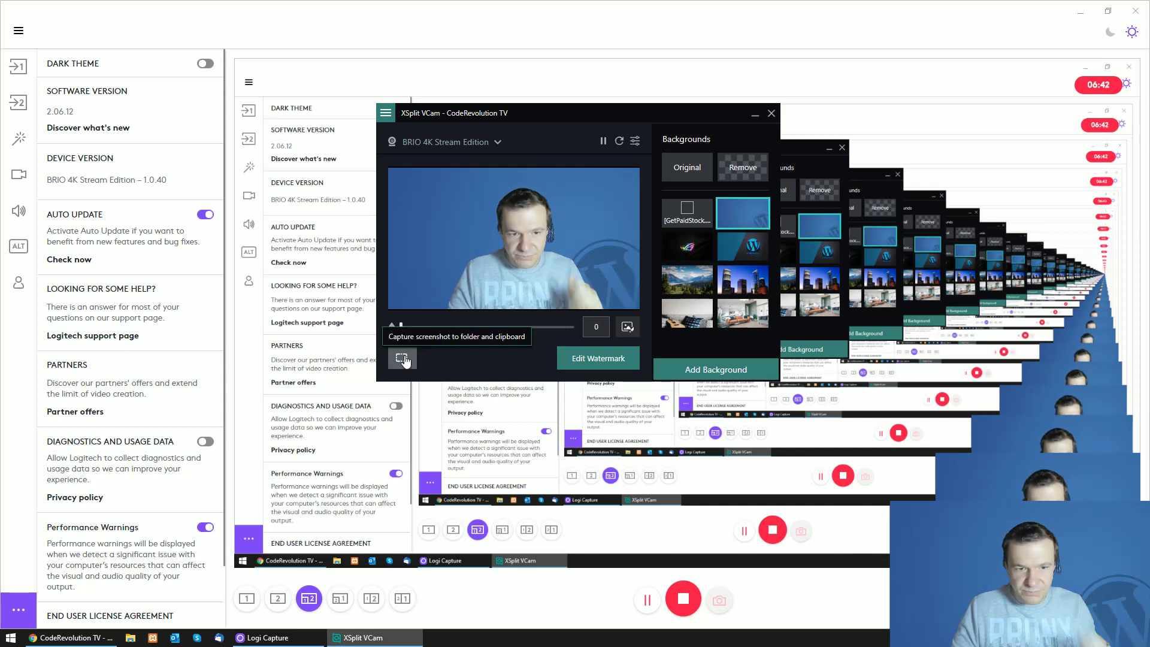
Step: Examine the watermark options and the list of available camera sources, keeping BRIO 4K Stream Edition as the camera
click(583, 359)
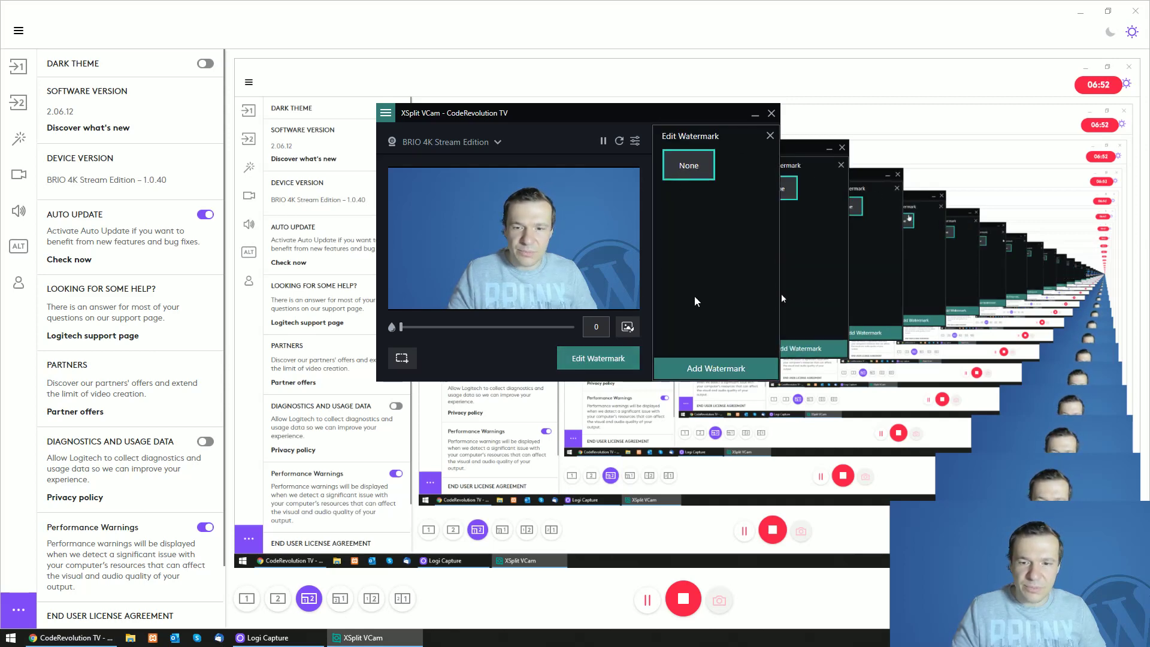
click(770, 136)
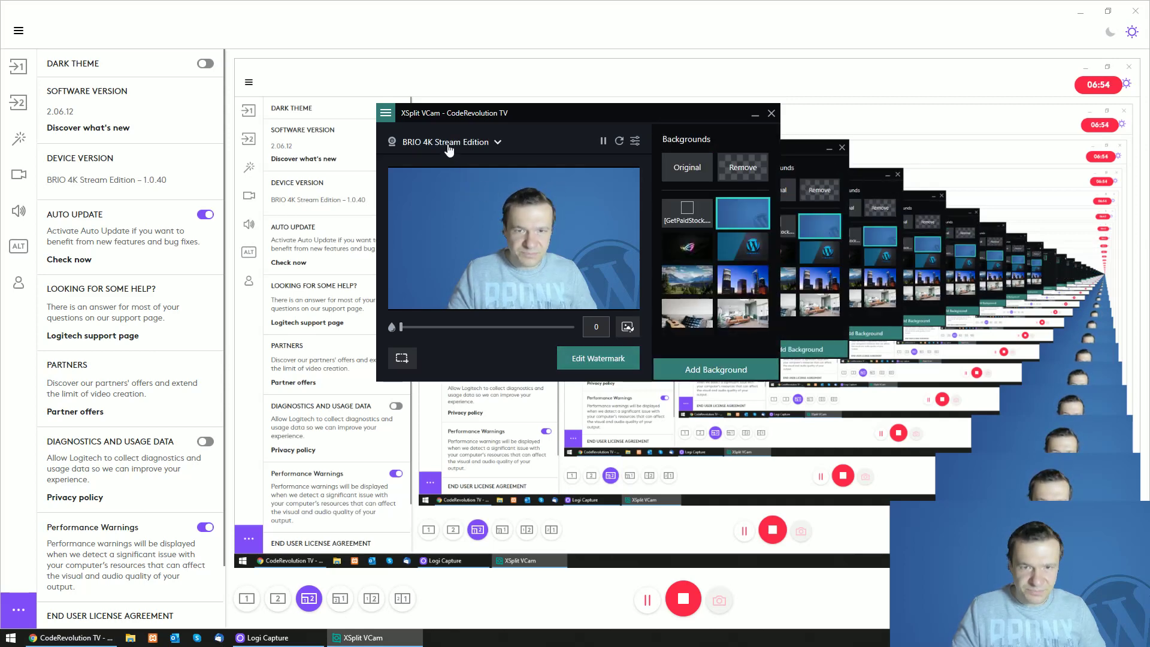
click(449, 142)
scroll(435, 209, up, 1)
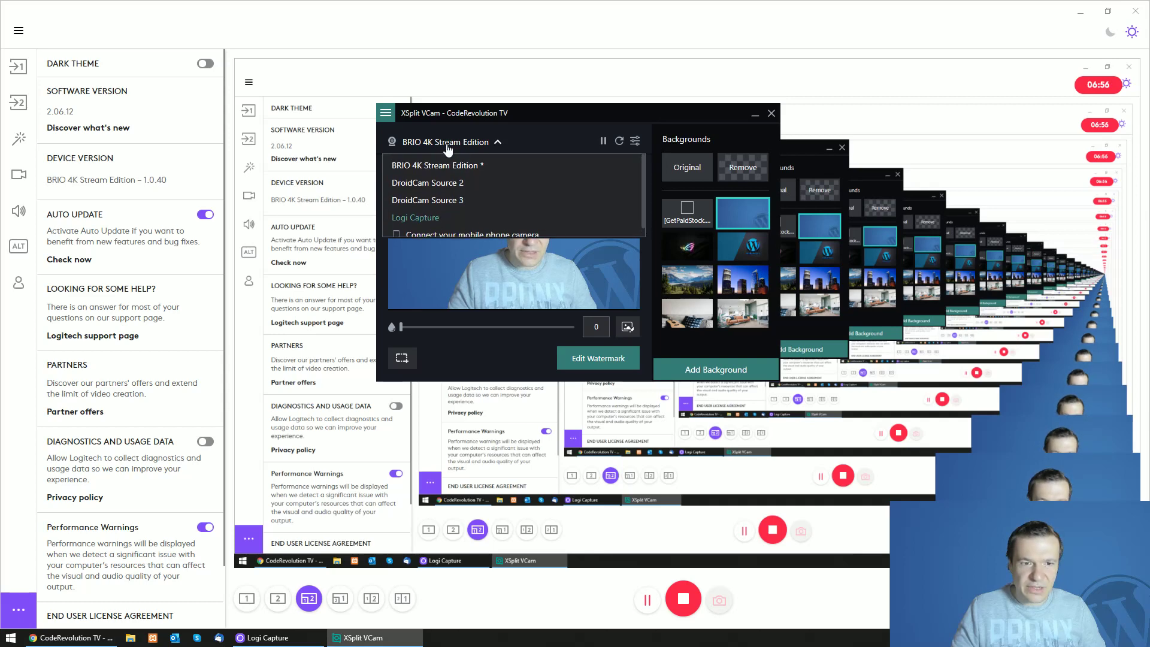
click(457, 361)
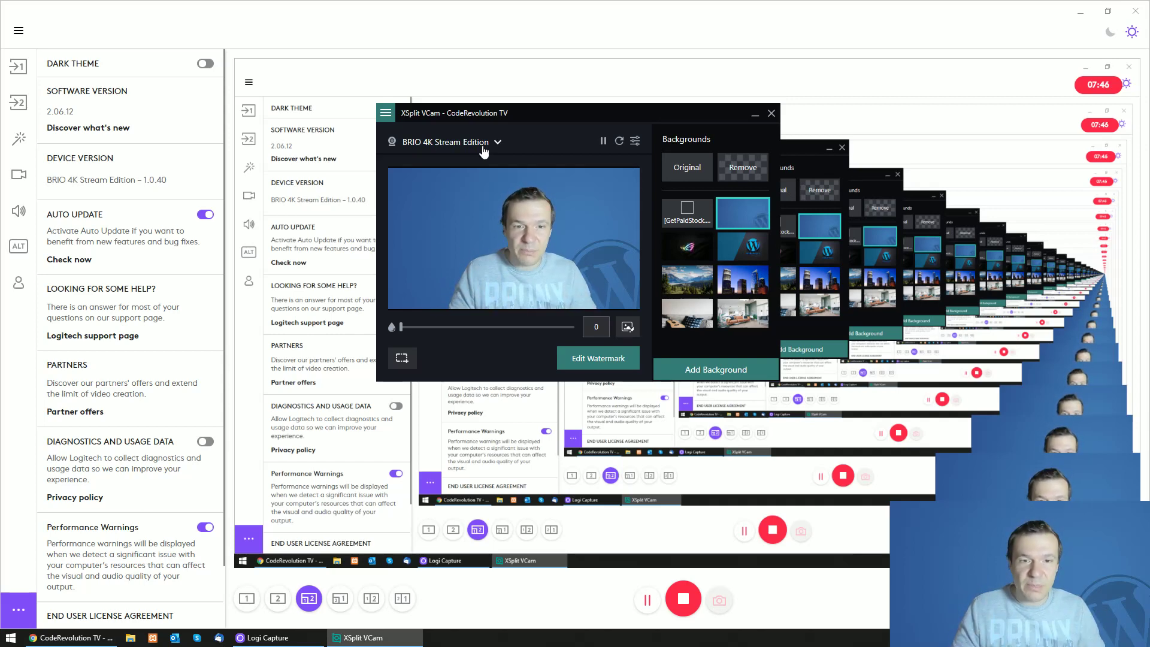
Step: Examine the output settings for hardware acceleration, quality and additional options, and close the settings
click(386, 113)
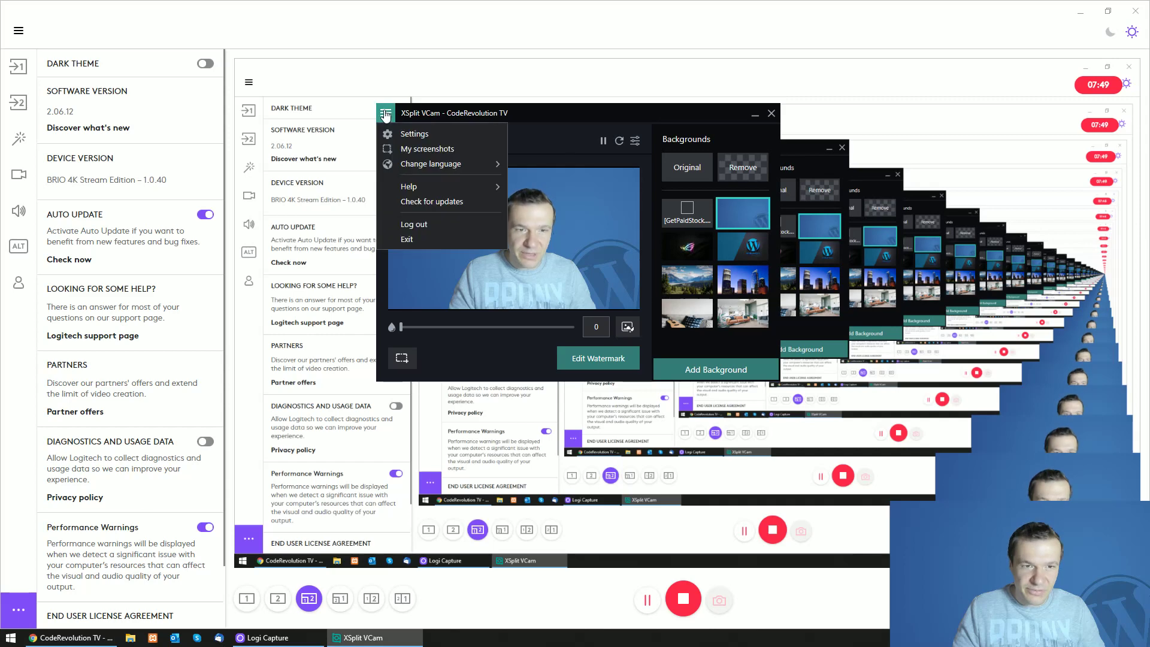
click(413, 134)
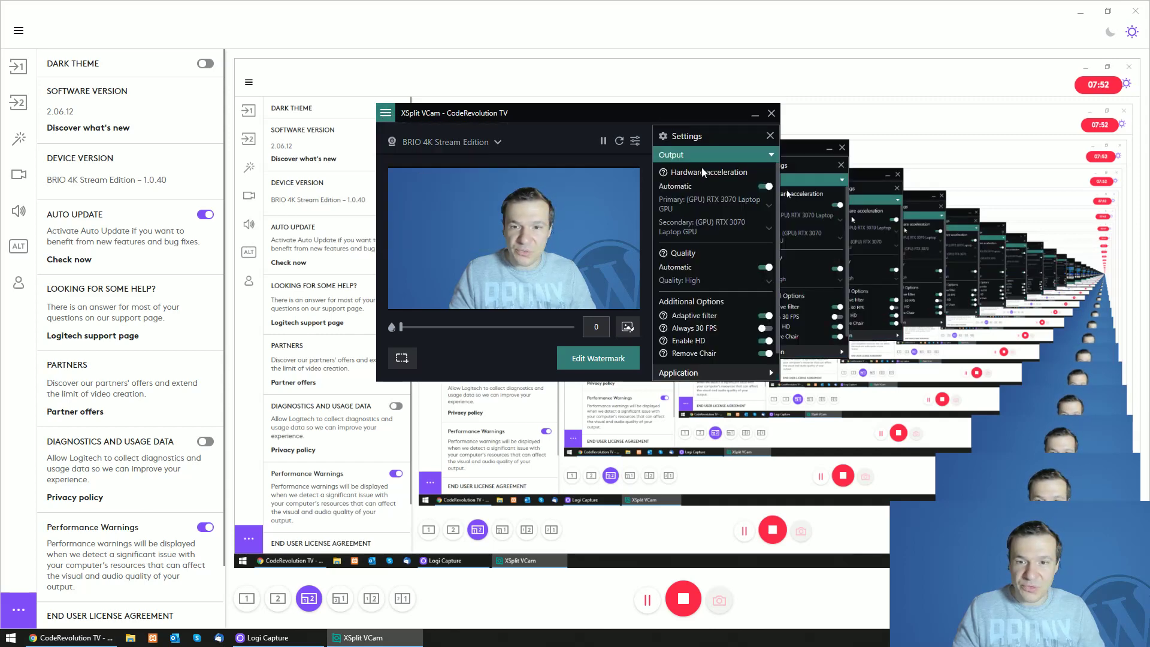
scroll(689, 239, down, 1)
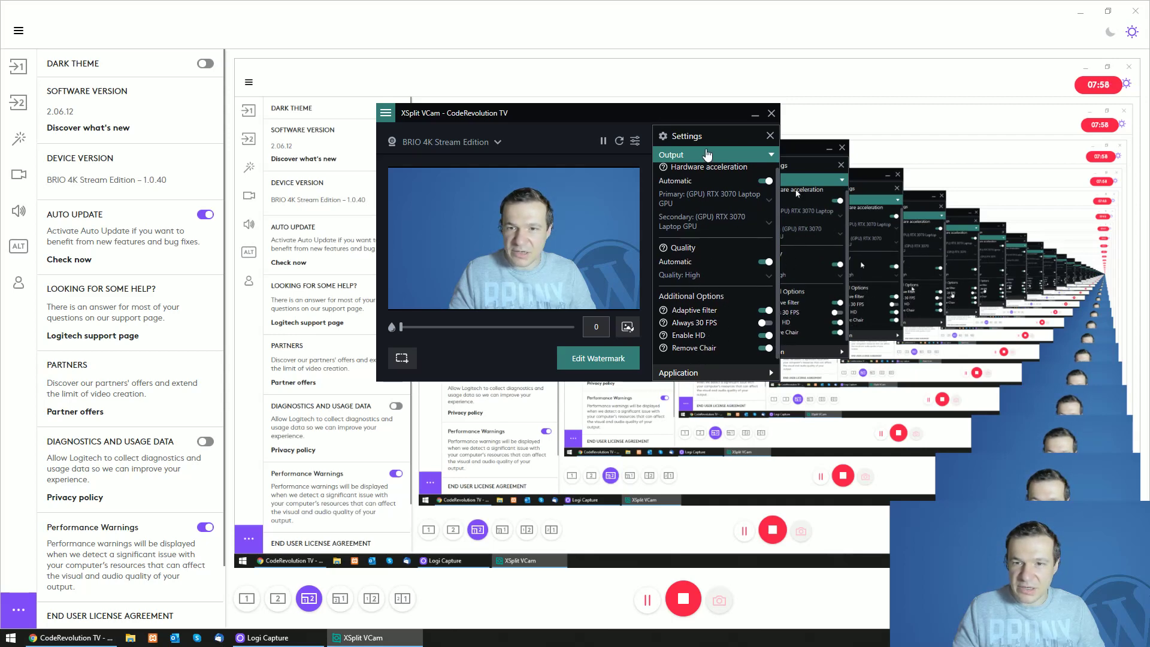
click(769, 135)
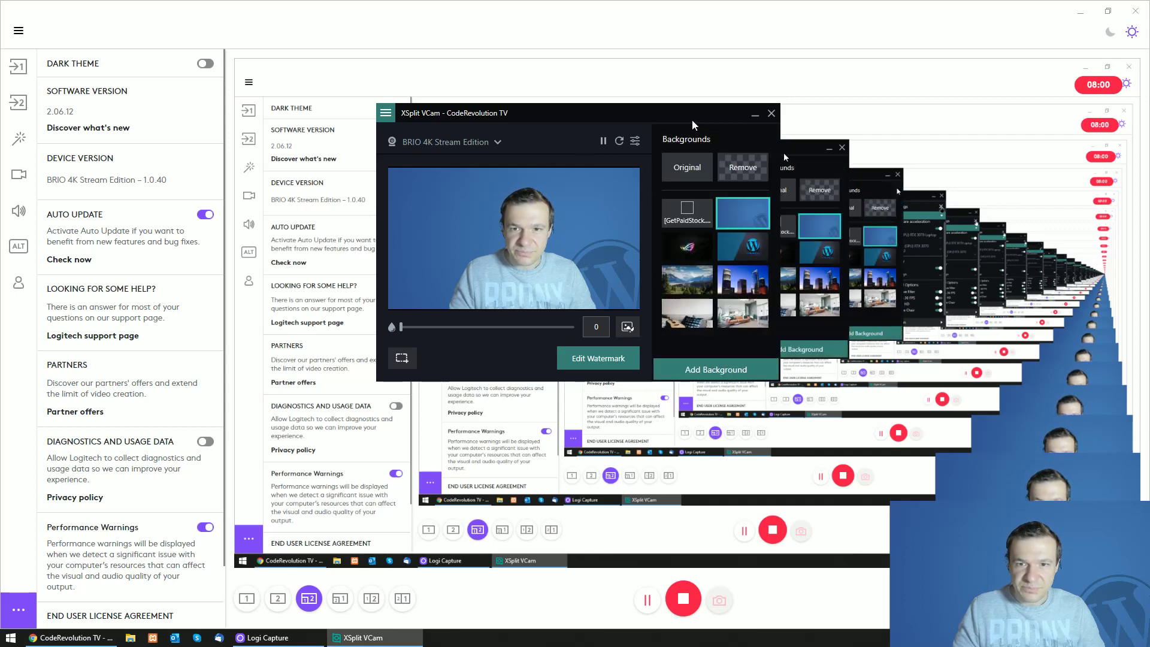
Step: Close the XSplit VCam window, restore the Logi Capture window from full screen and reposition it over the YouTube channel page
click(771, 113)
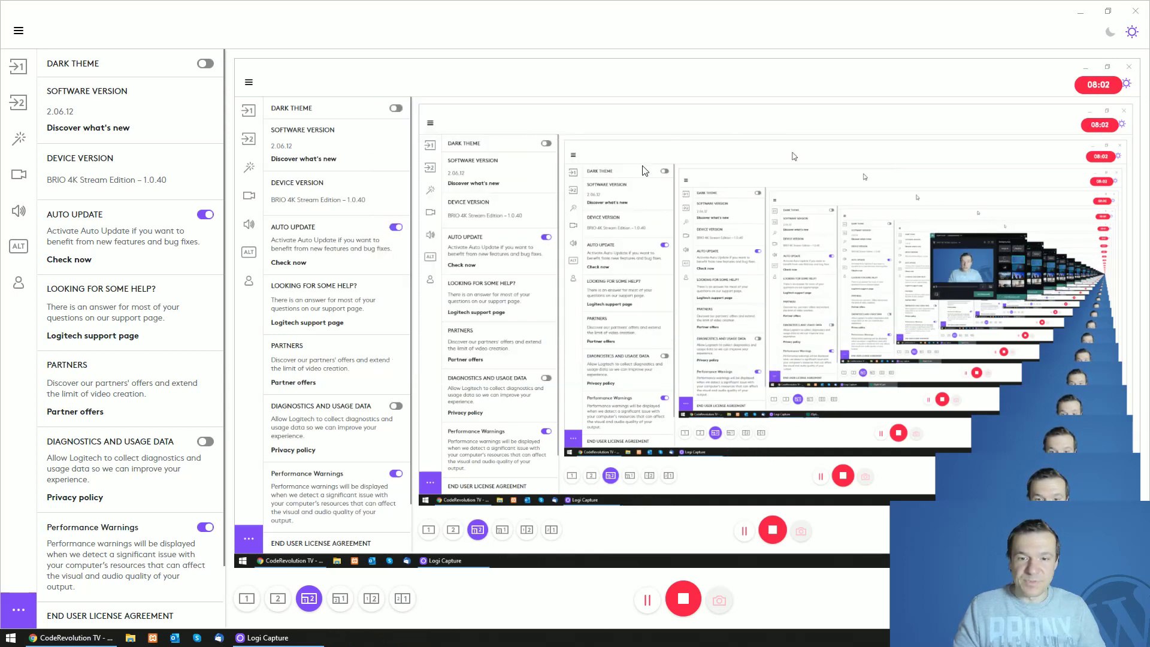
drag(305, 28, 423, 142)
double_click(423, 142)
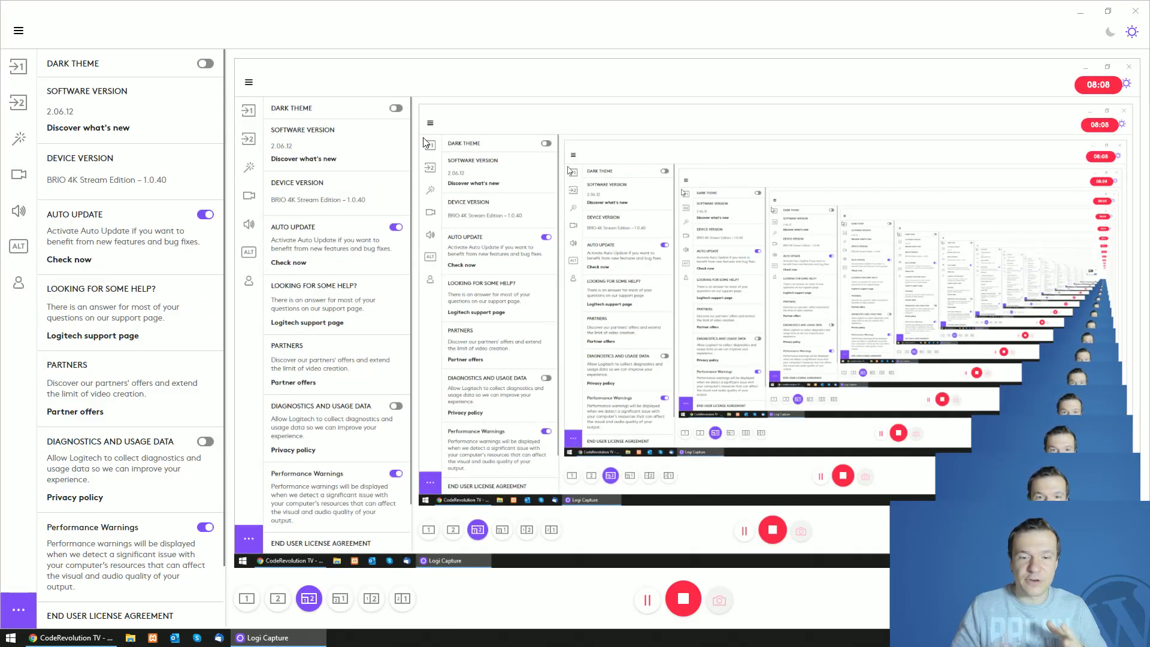
double_click(470, 17)
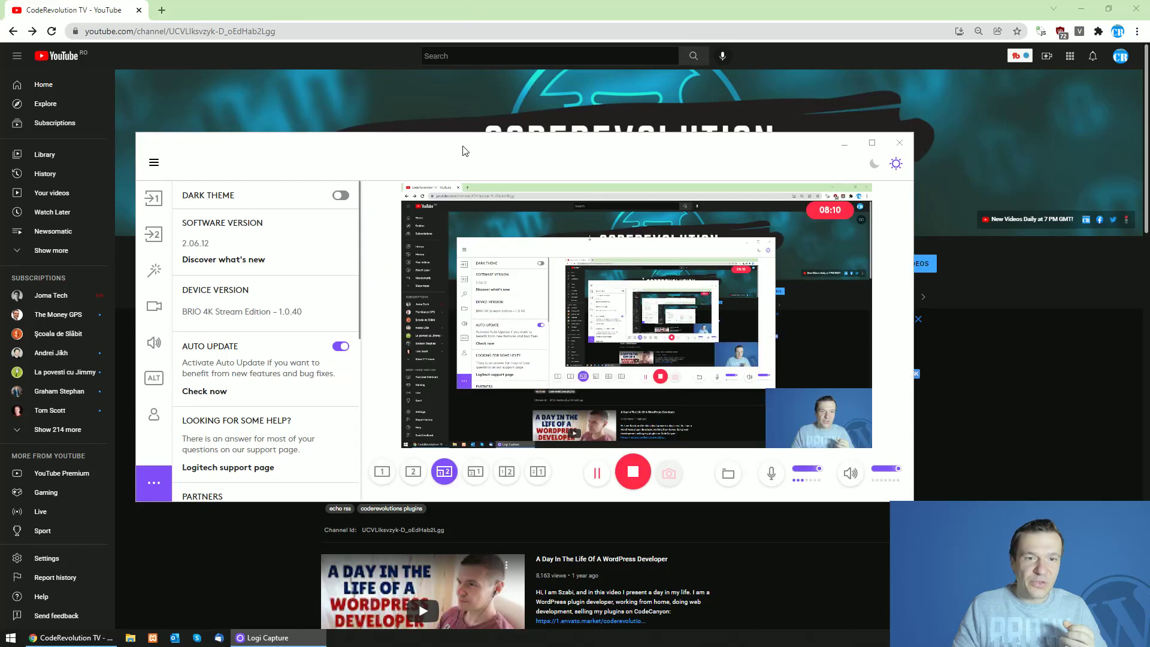
drag(465, 149, 432, 149)
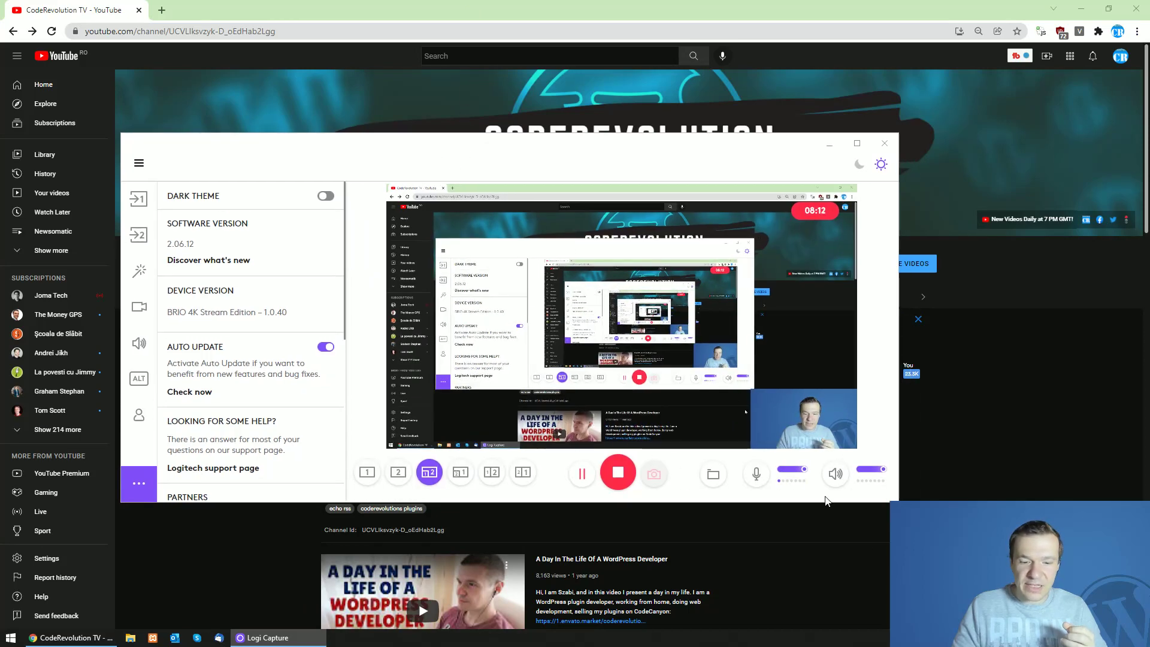
mouse_move(547, 146)
mouse_down()
mouse_move(60, 156)
mouse_move(535, 133)
mouse_up()
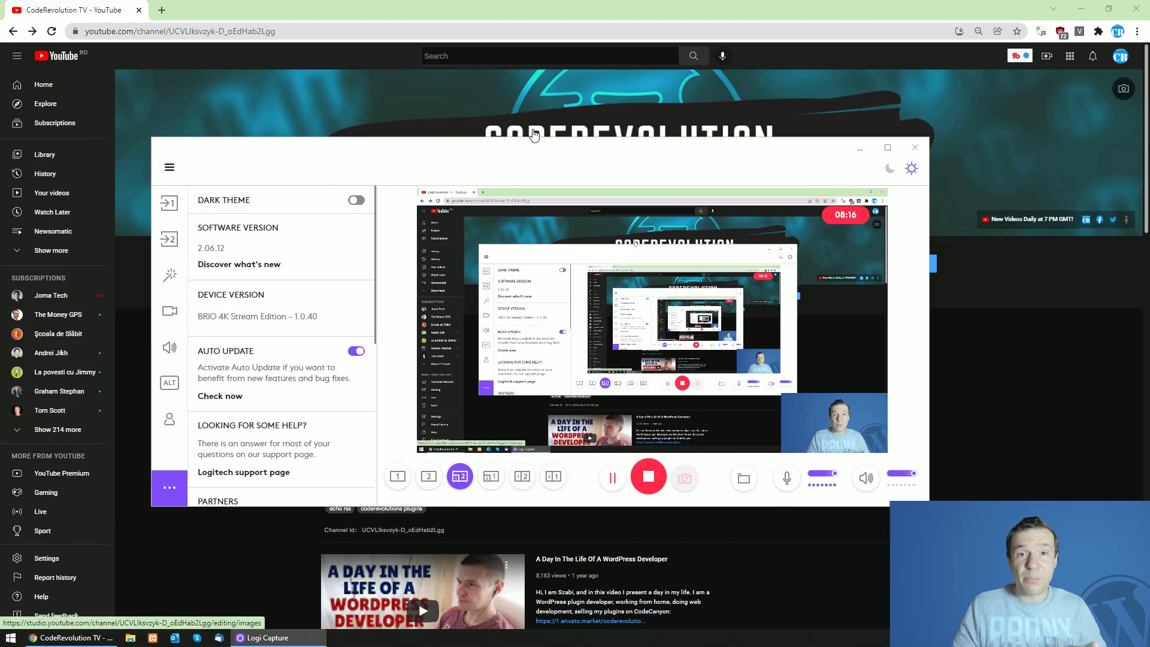